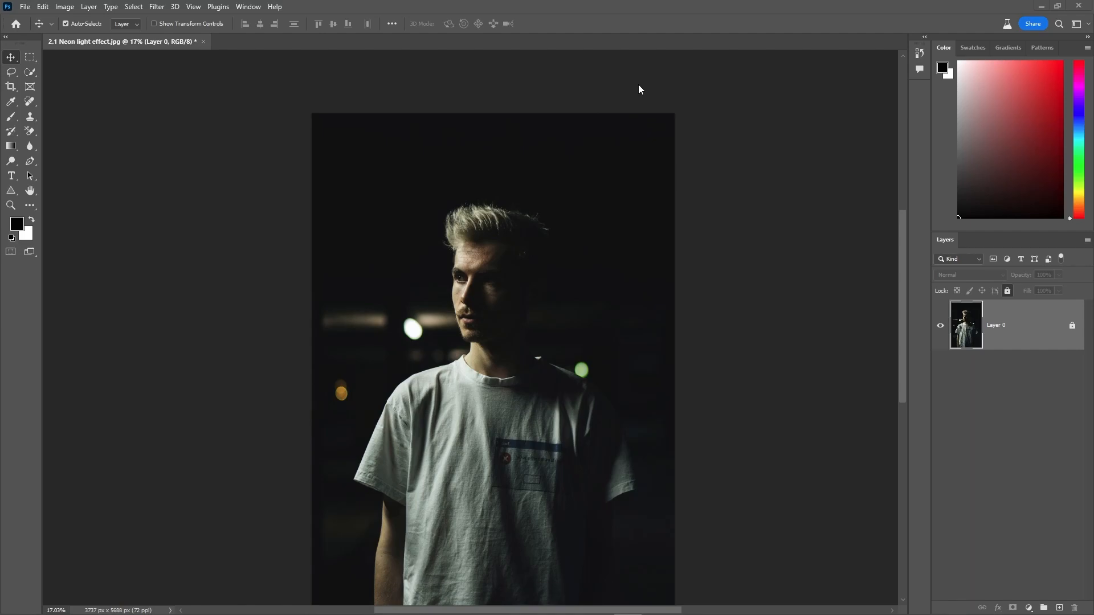
# Switch to Chrome to view the pink neon triangle example in the "neon lights for photoshop" image results, and return to Photoshop.
pyautogui.hotkey('ctrl', '0')
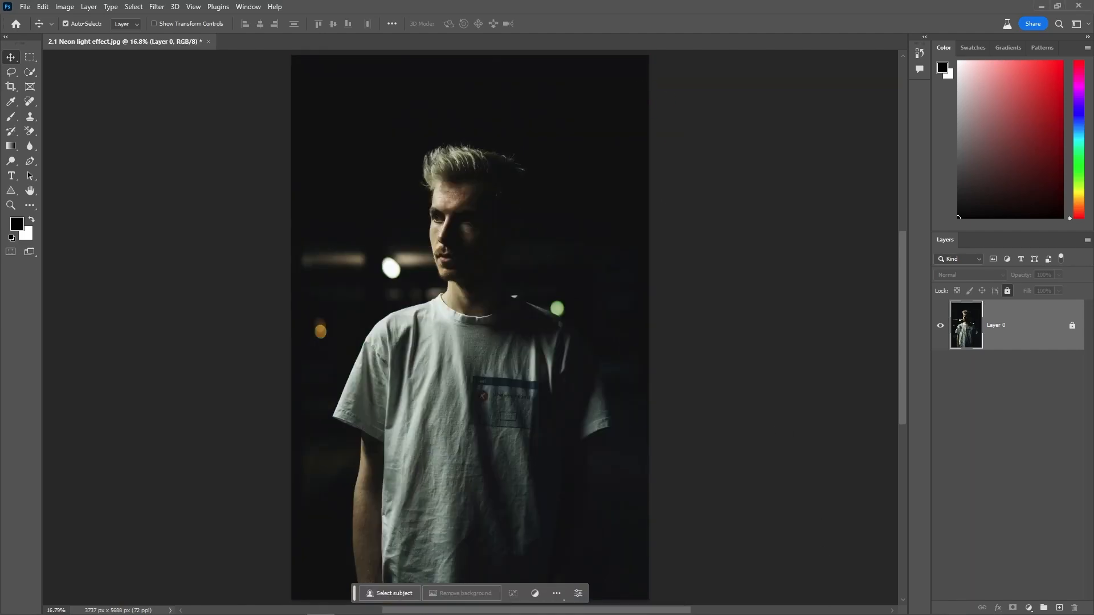
pyautogui.click(600, 610)
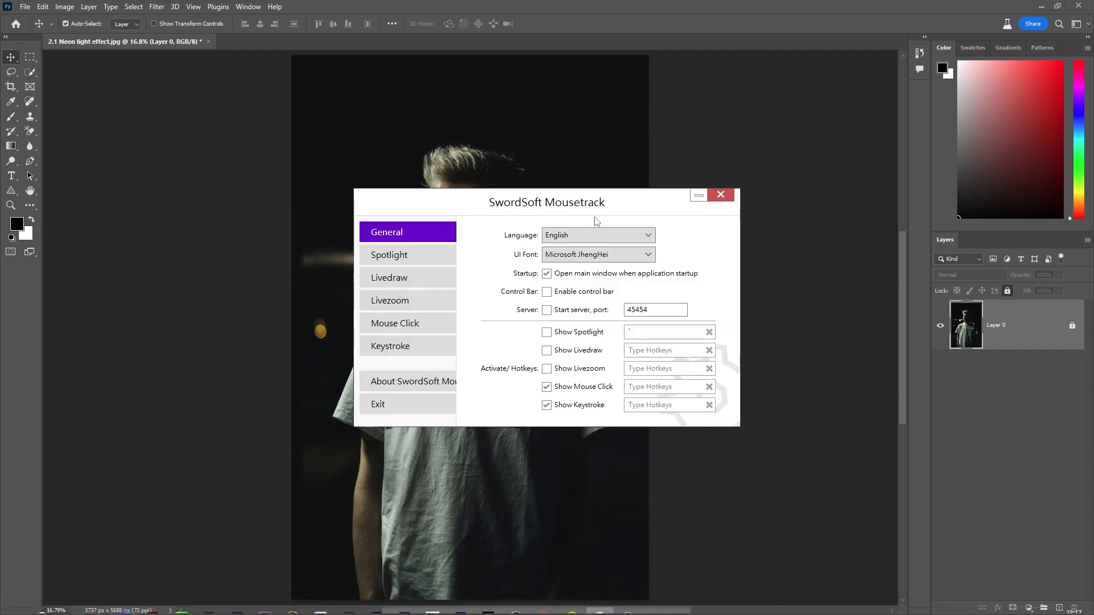
pyautogui.click(546, 608)
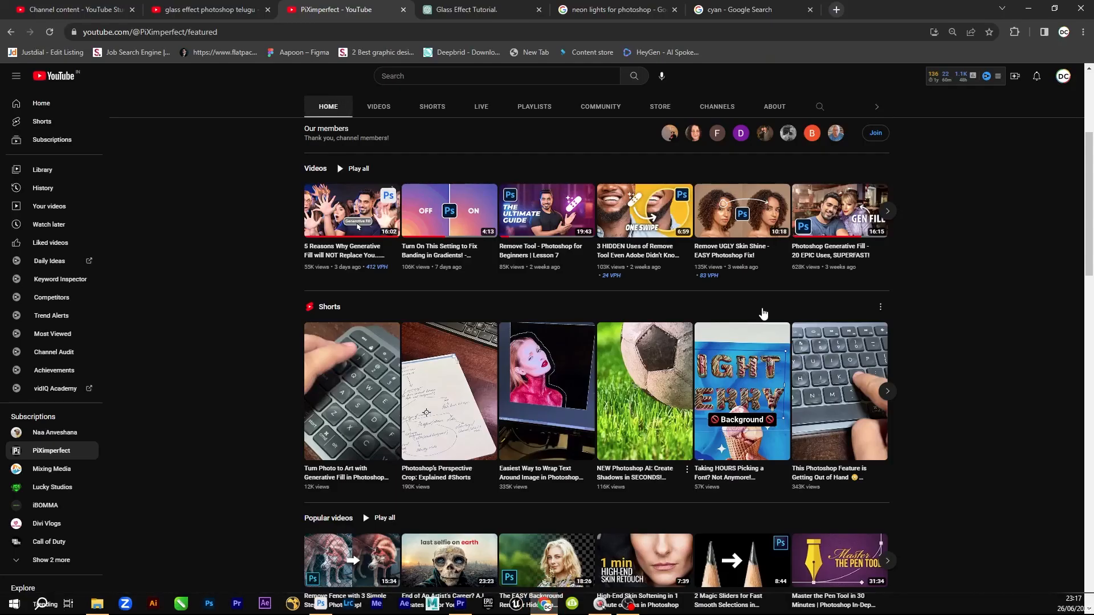
pyautogui.click(661, 5)
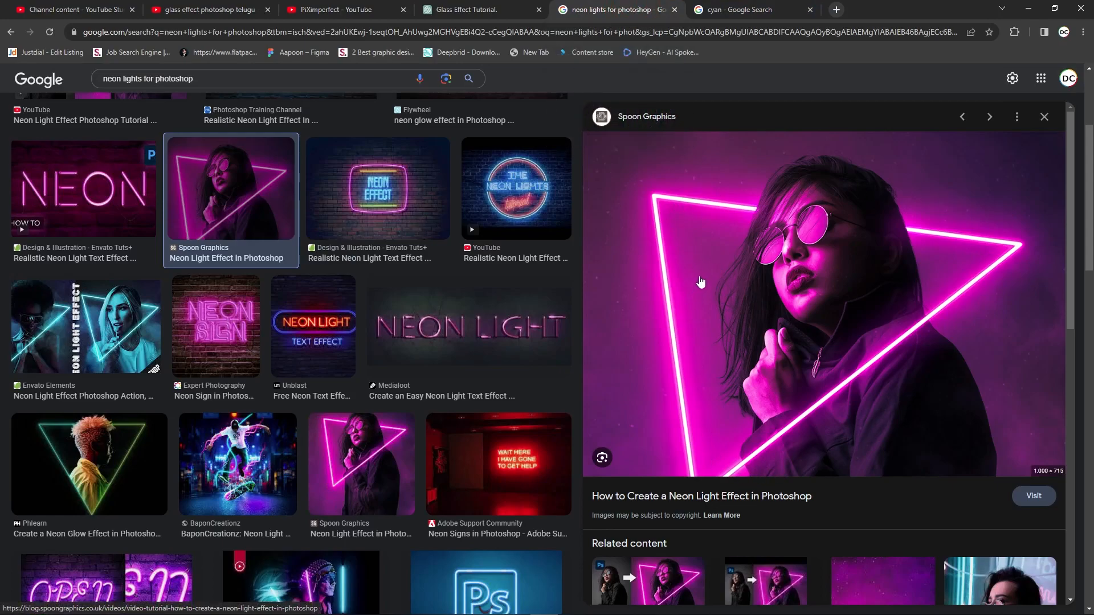
pyautogui.click(1026, 10)
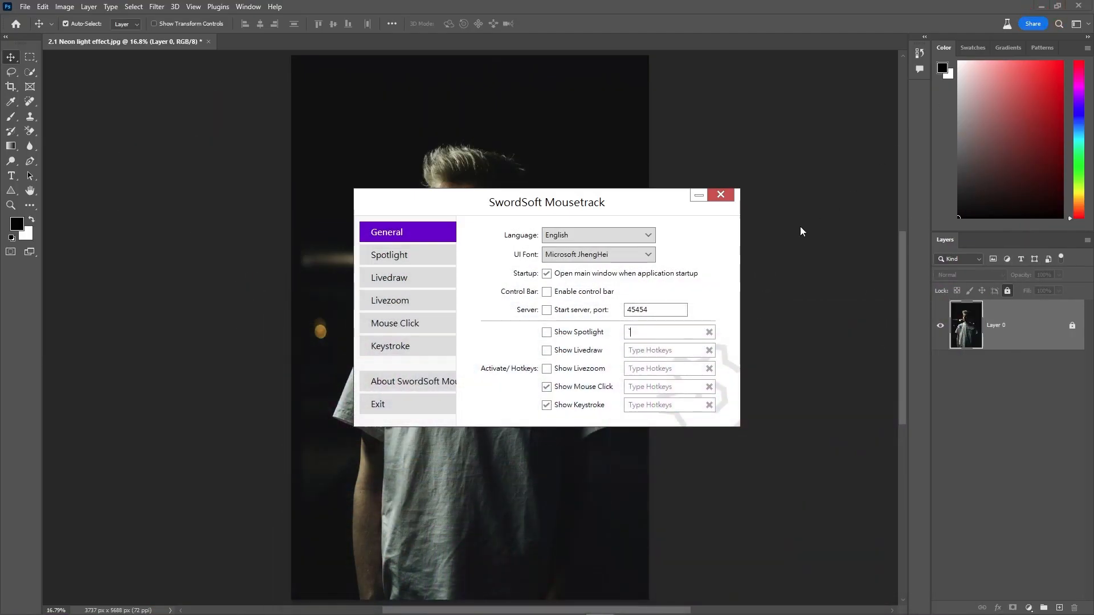
pyautogui.click(720, 195)
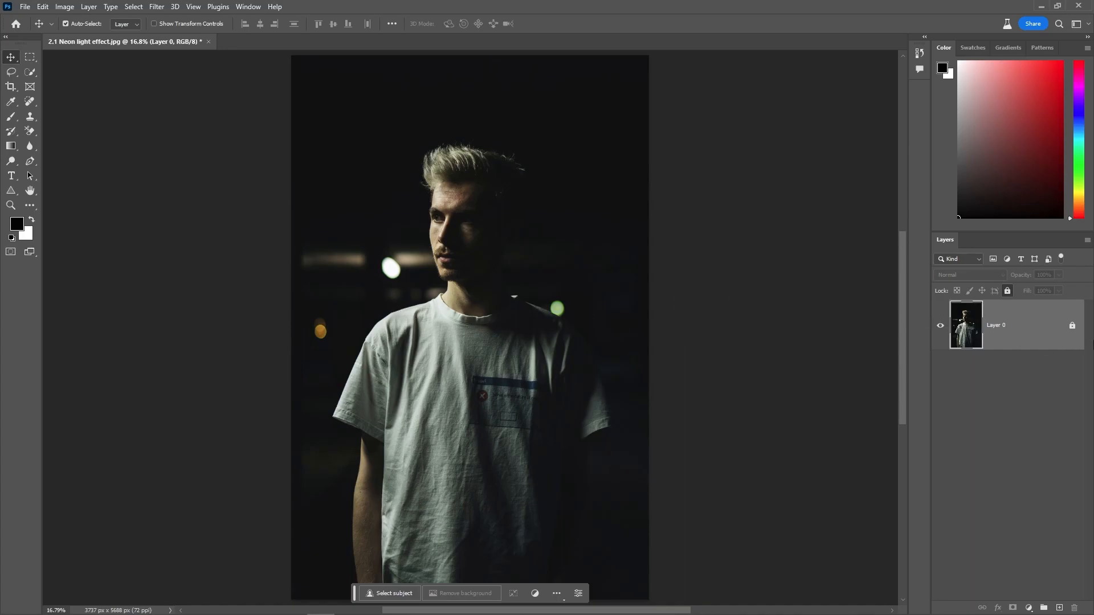
# Unlock the portrait photo's layer and check the neon triangle reference in Chrome again.
pyautogui.click(1072, 328)
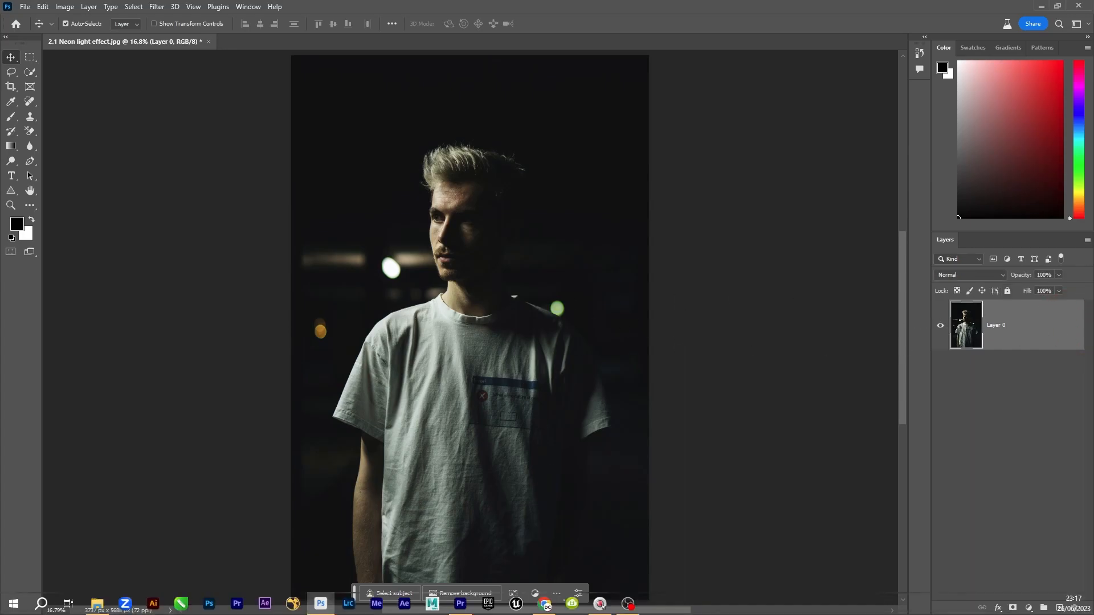
pyautogui.click(545, 611)
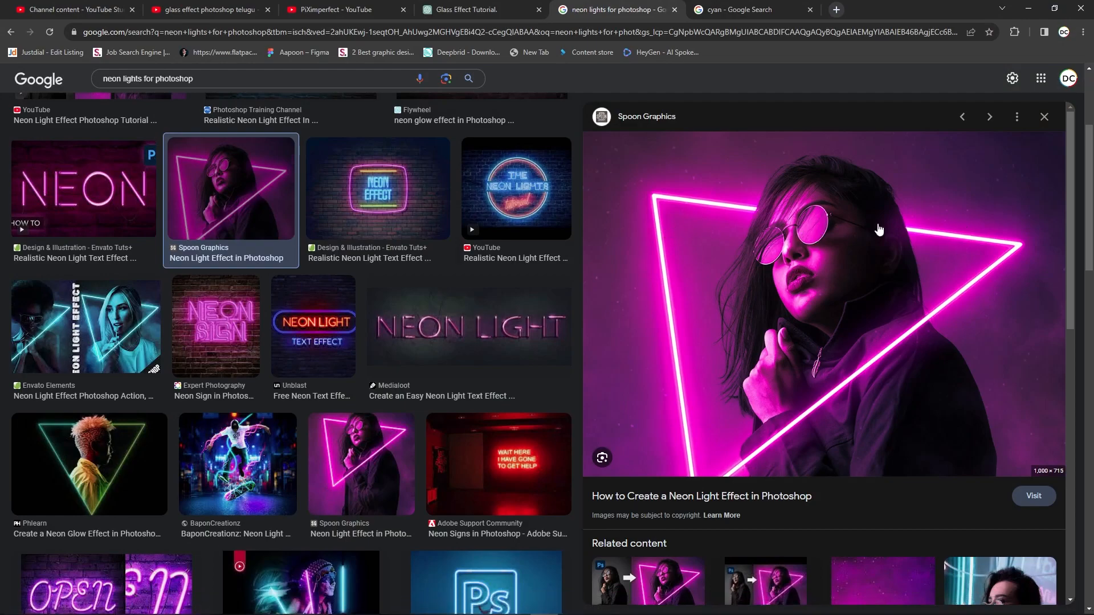
pyautogui.click(1028, 9)
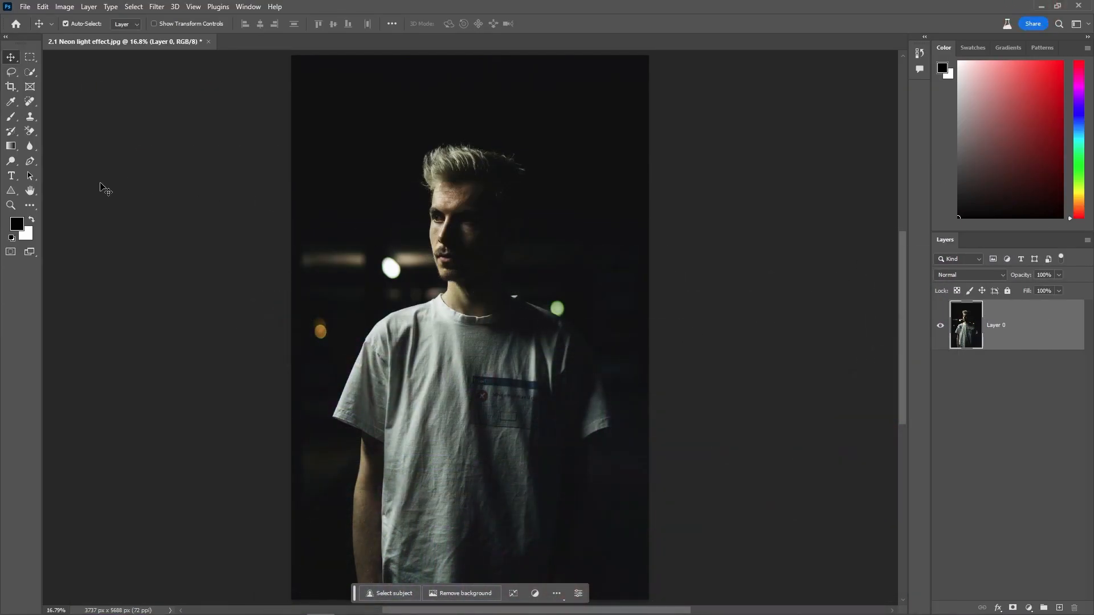
# Draw a triangle shape about 3069 by 3021 px over the man's head and upper chest with the Triangle tool.
pyautogui.click(8, 195)
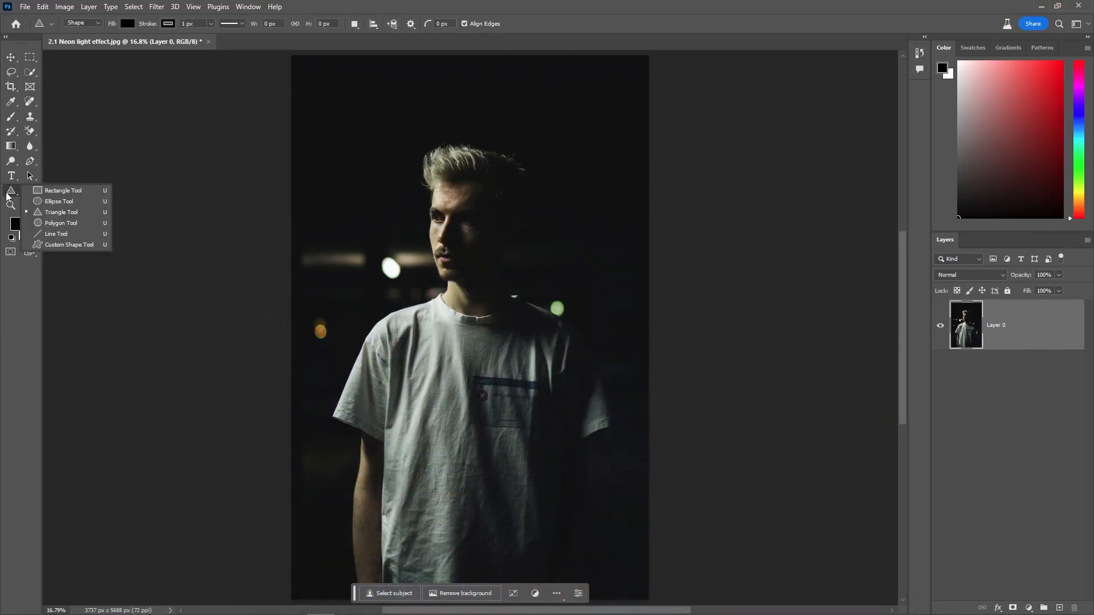
pyautogui.click(76, 214)
pyautogui.moveTo(372, 132); pyautogui.dragTo(612, 390)
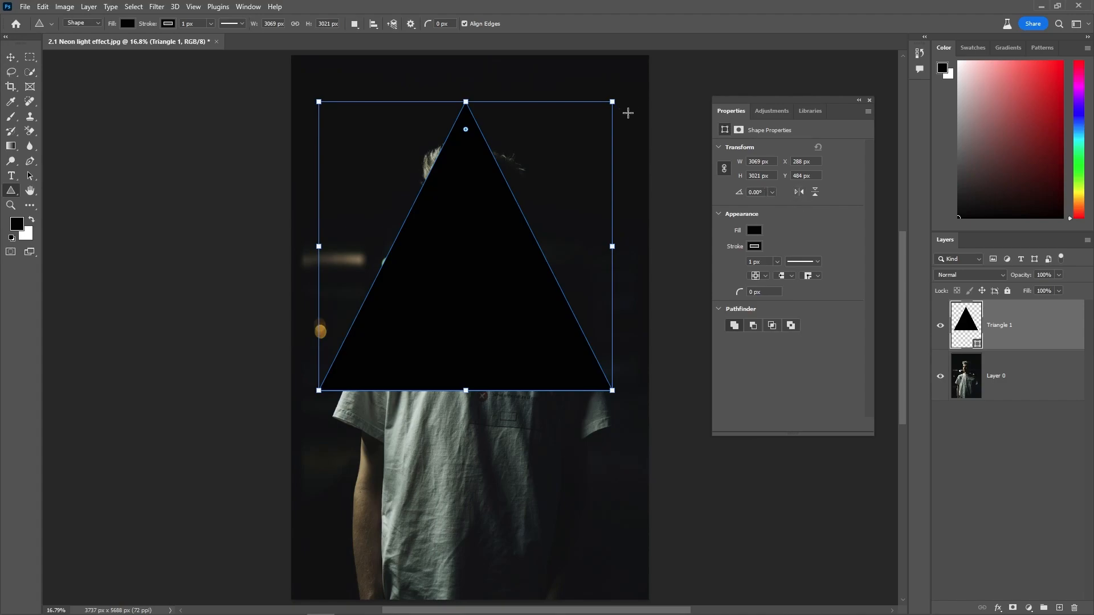
# Remove the fill from the triangle so only its outline is used.
pyautogui.click(754, 230)
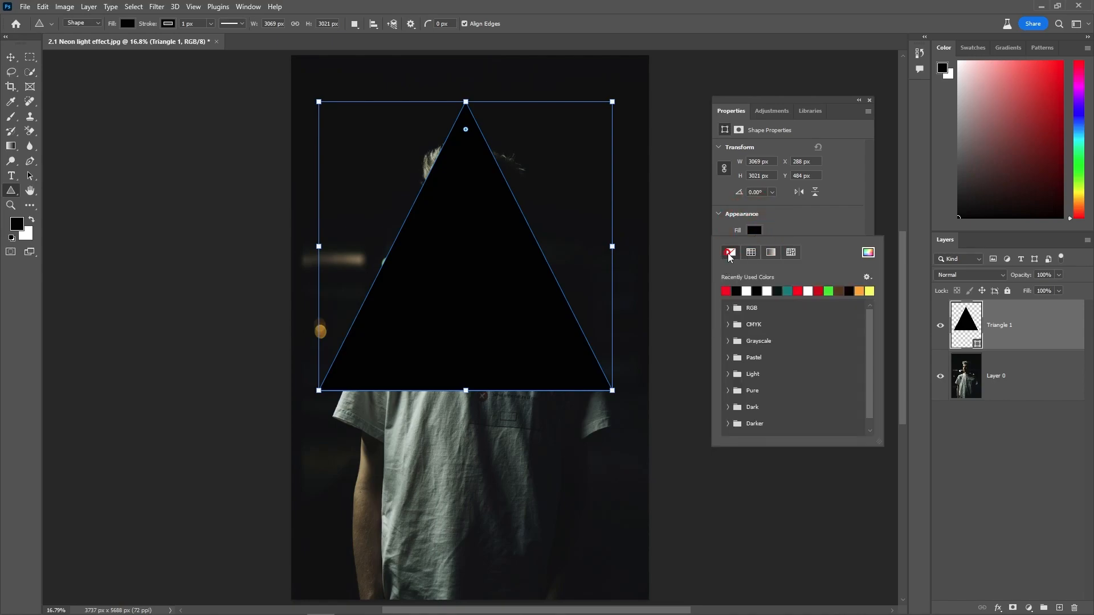
pyautogui.click(731, 253)
pyautogui.click(778, 229)
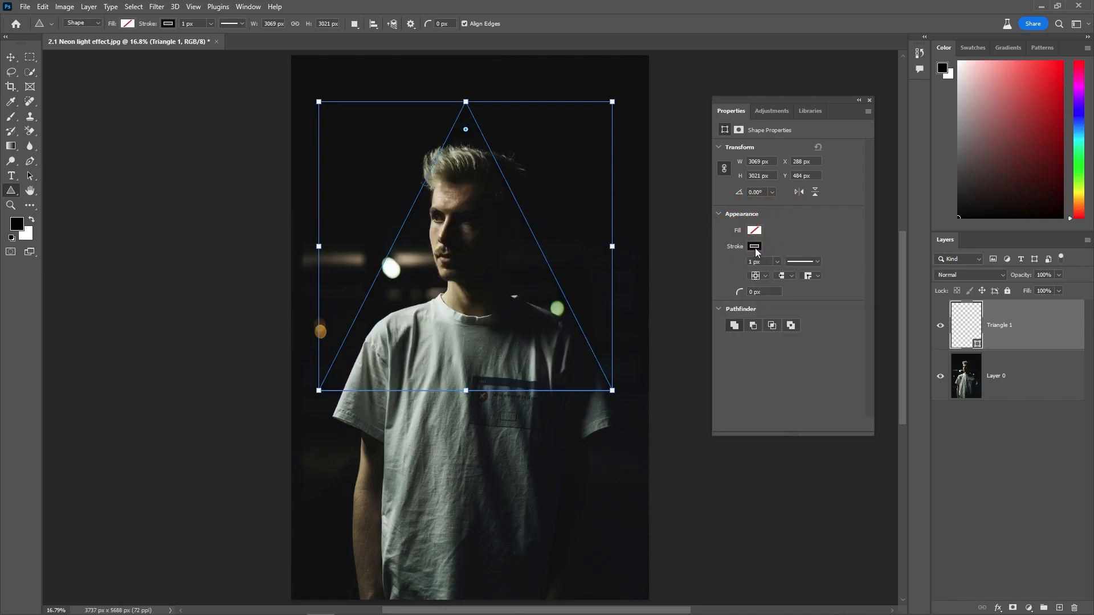
# Give the triangle a white stroke with a width of 20 px.
pyautogui.click(755, 249)
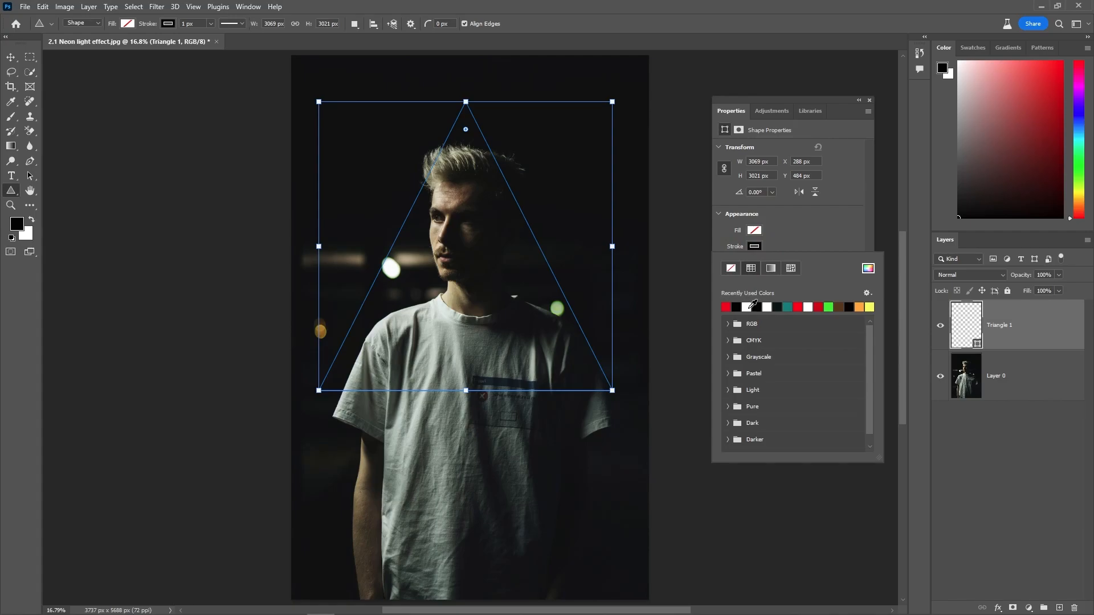
pyautogui.click(748, 307)
pyautogui.click(799, 233)
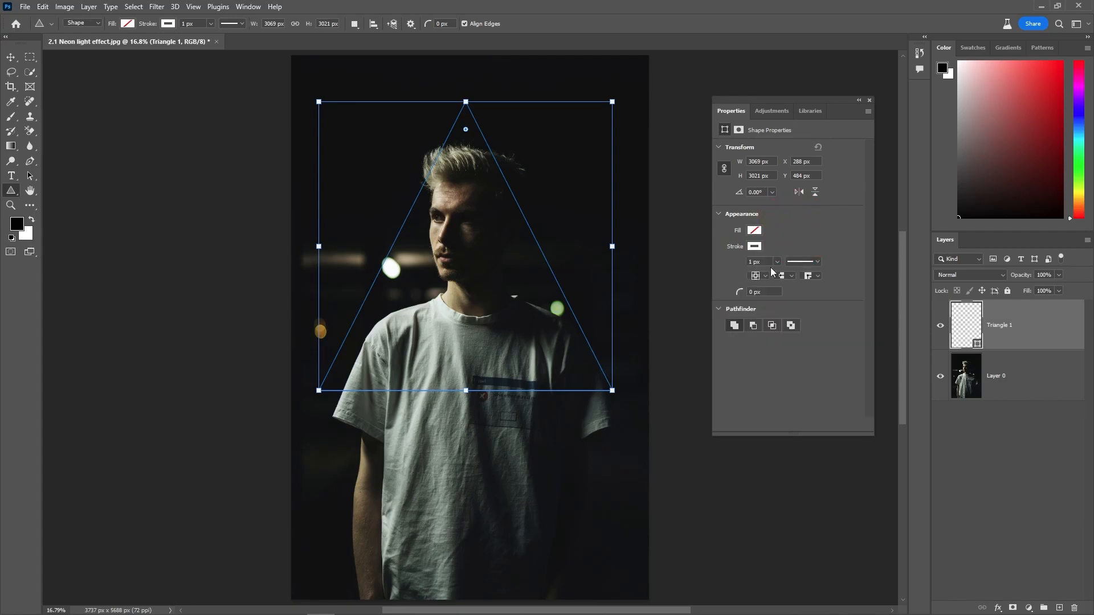
pyautogui.click(753, 261)
pyautogui.press('Return')
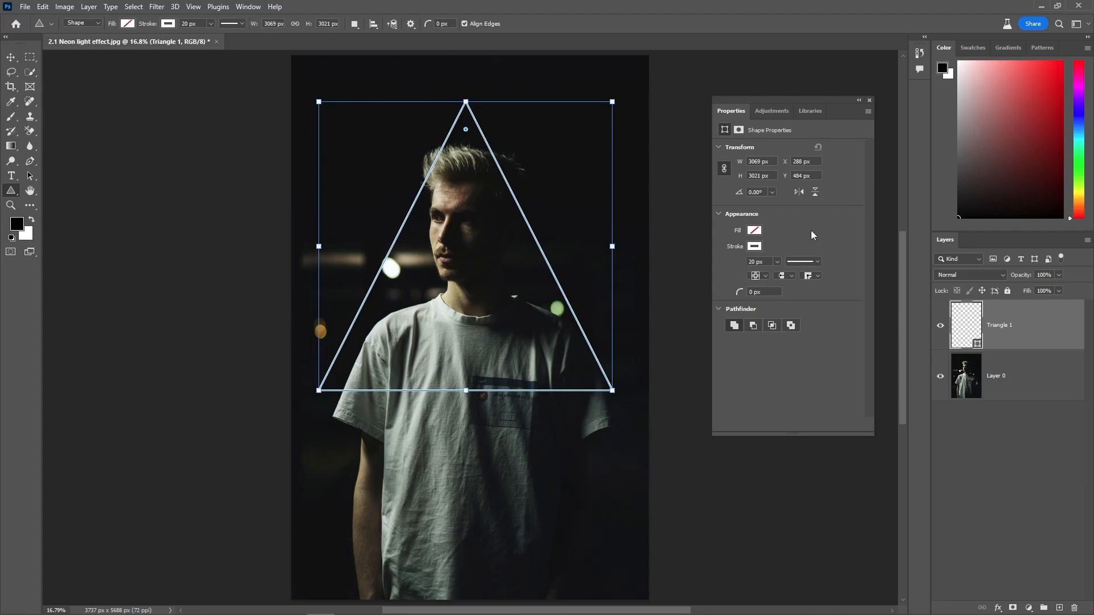
# Rotate the triangle about 36° clockwise and move it fully inside the photo, across the man's face and chest.
pyautogui.moveTo(624, 92); pyautogui.dragTo(649, 222)
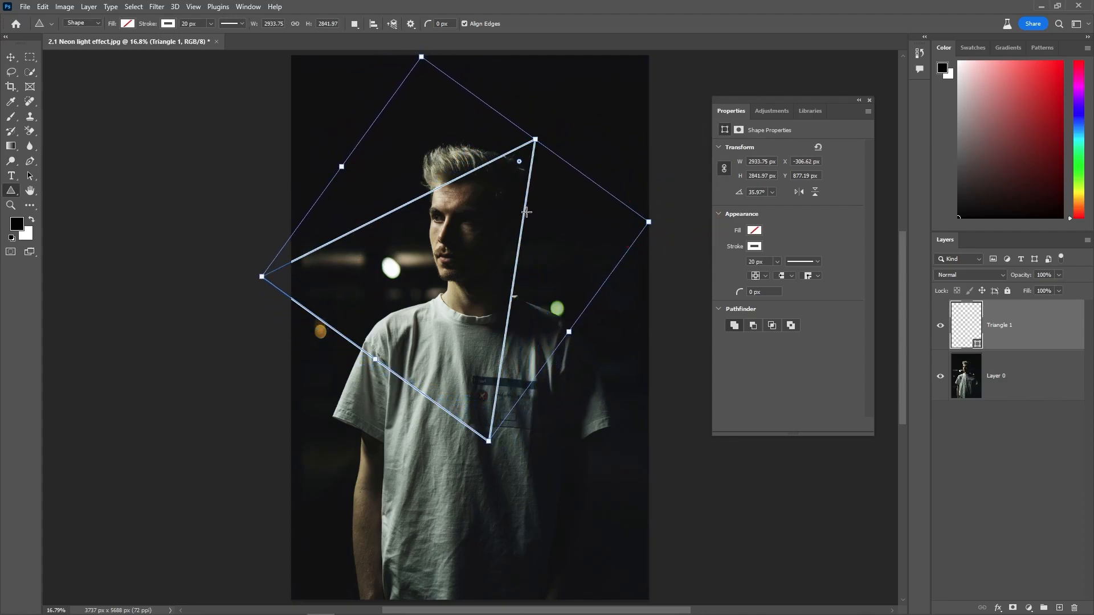
pyautogui.click(10, 58)
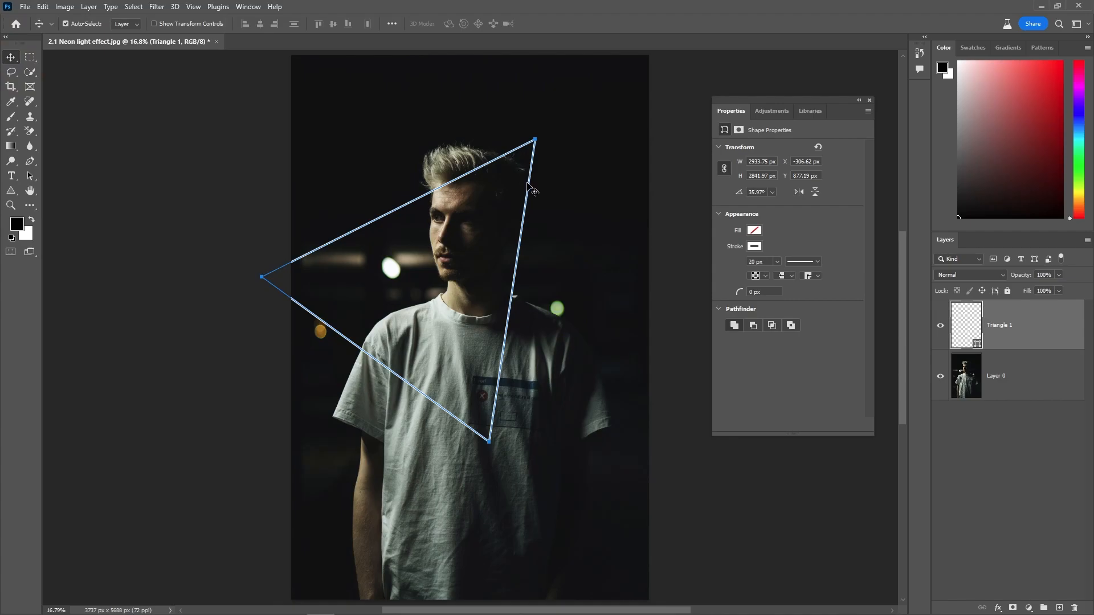
pyautogui.moveTo(536, 196); pyautogui.dragTo(578, 186)
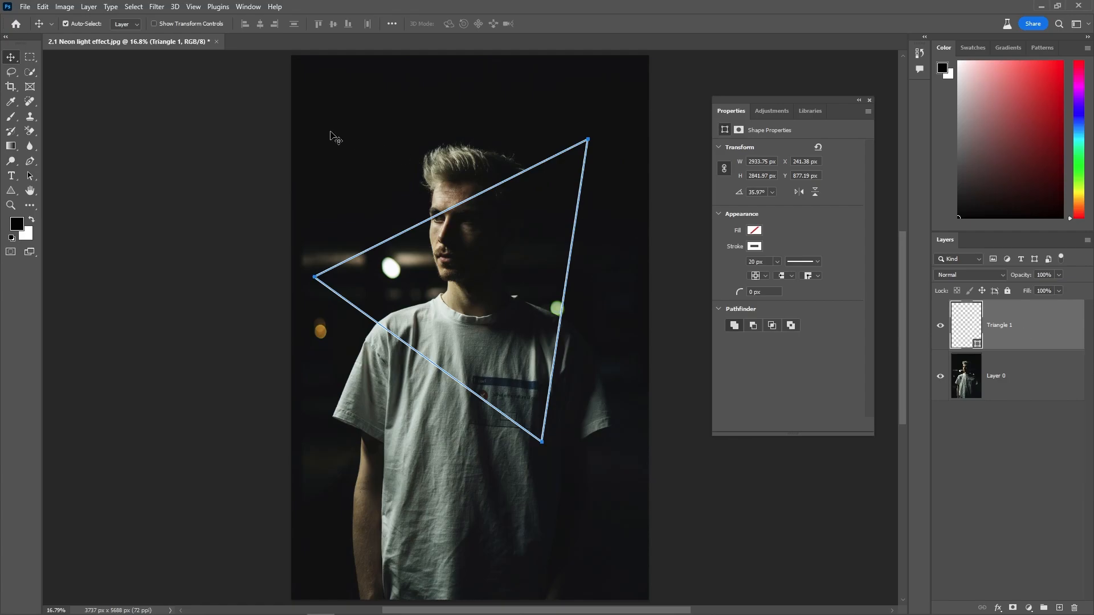
pyautogui.click(251, 173)
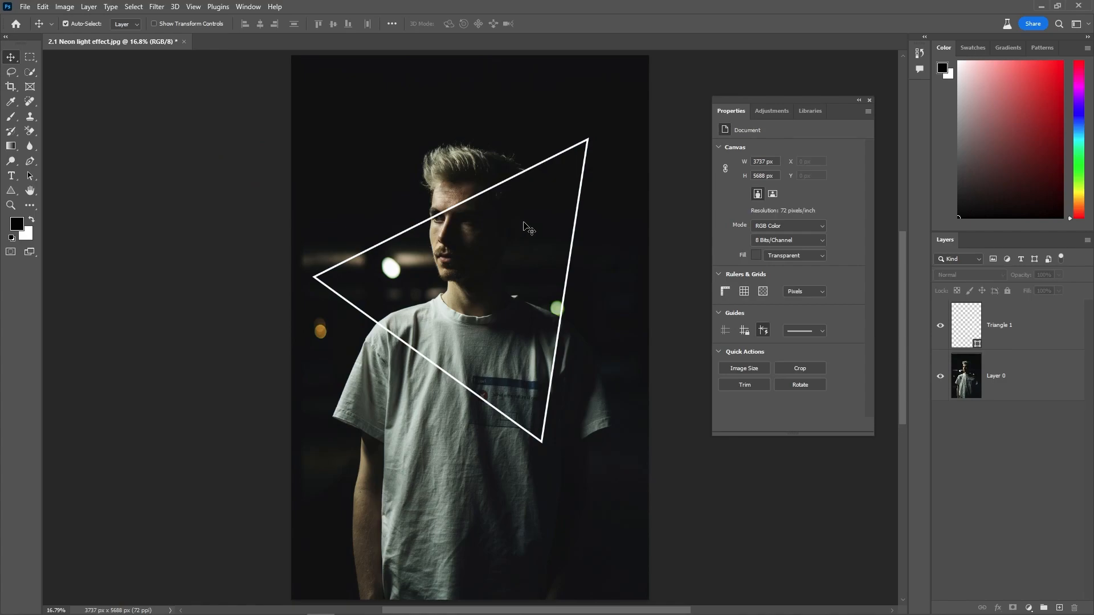
# Add a layer mask to the Triangle 1 layer and make the mask active.
pyautogui.click(1011, 330)
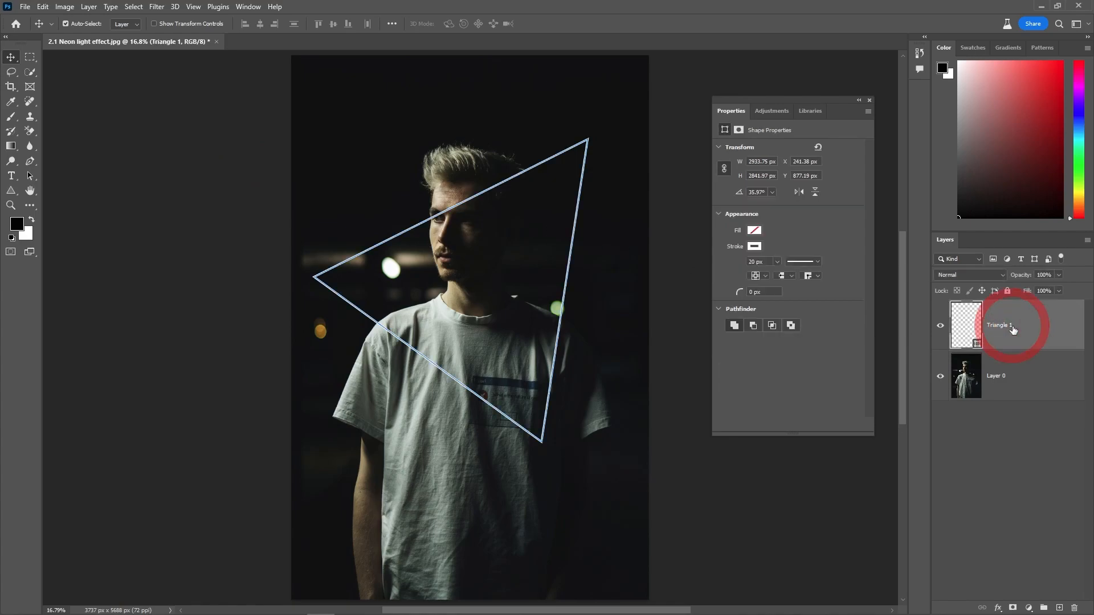
pyautogui.click(1012, 608)
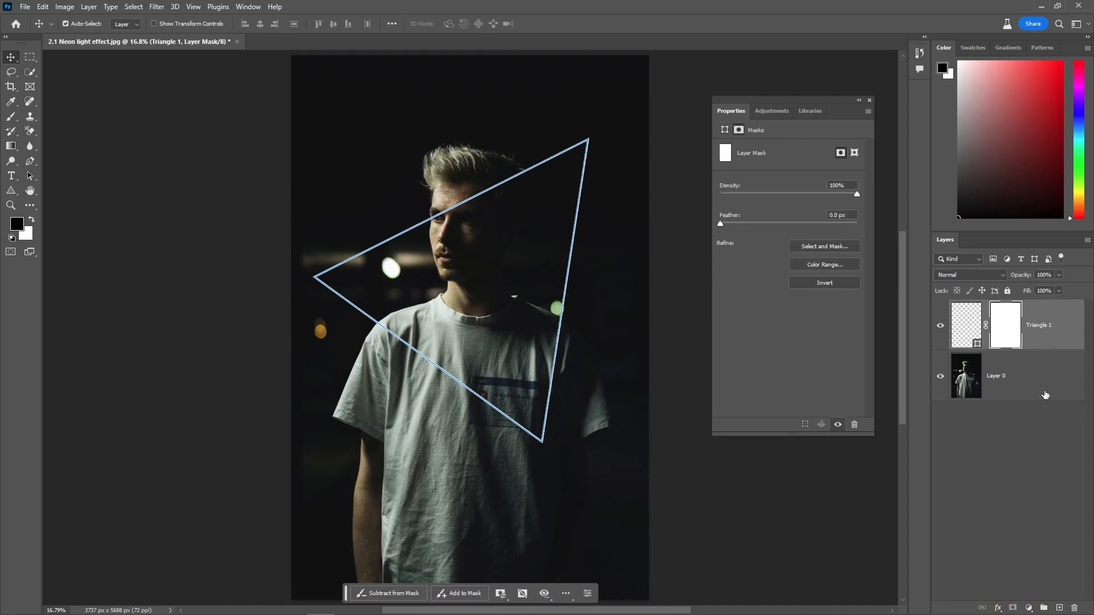
pyautogui.click(1007, 342)
# Paint black on the triangle's mask with a 300 px brush to hide the line crossing the man's face.
pyautogui.press('b')
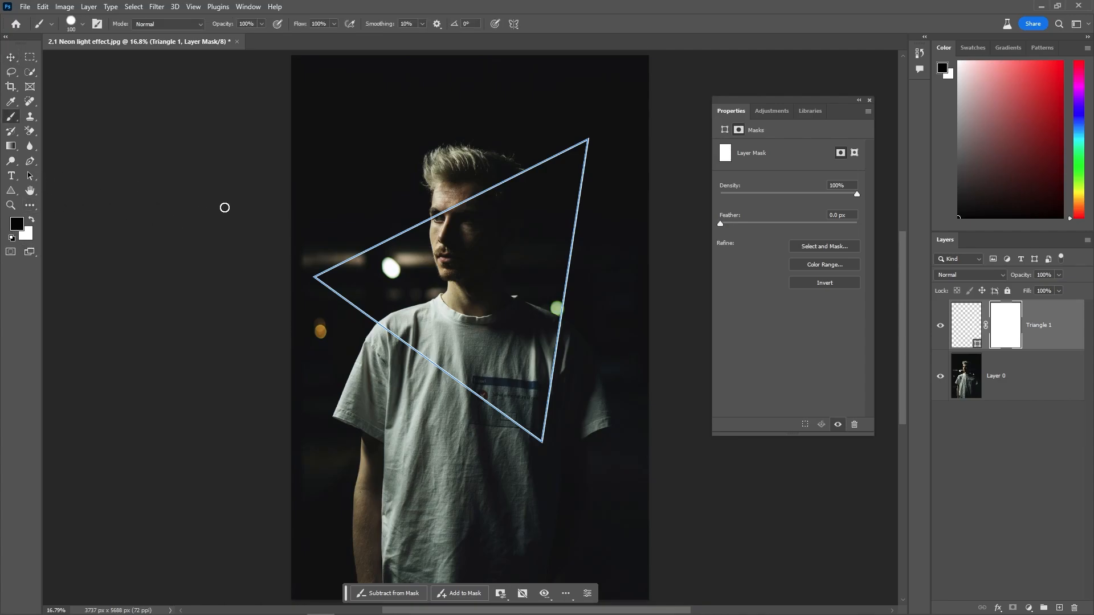
pyautogui.press(']')
pyautogui.press(']')
pyautogui.press(']')
pyautogui.press(']')
pyautogui.moveTo(483, 193); pyautogui.dragTo(446, 214)
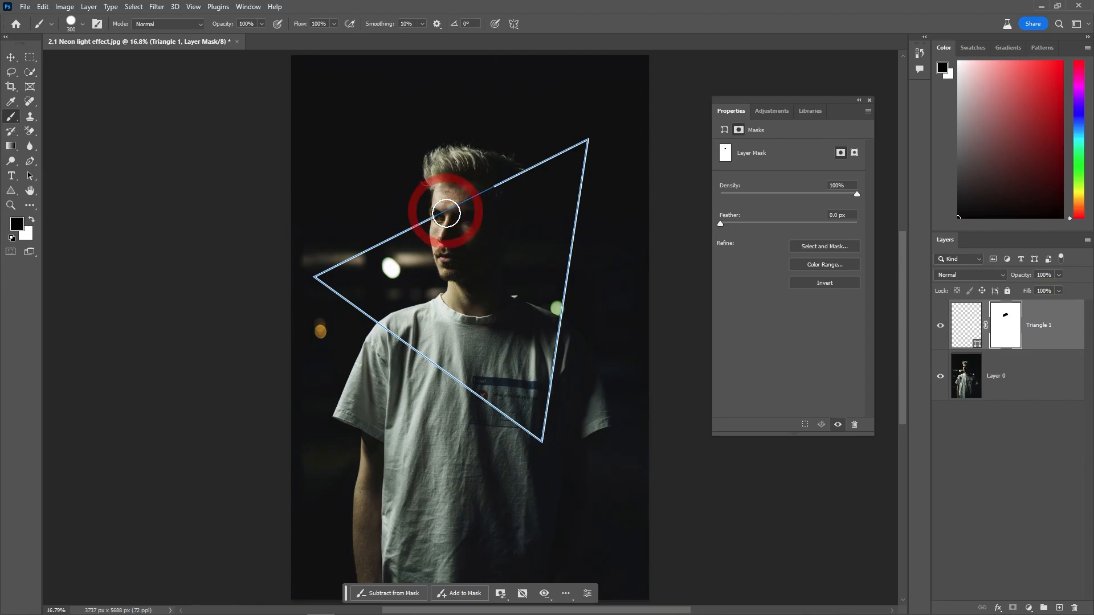
pyautogui.click(446, 215)
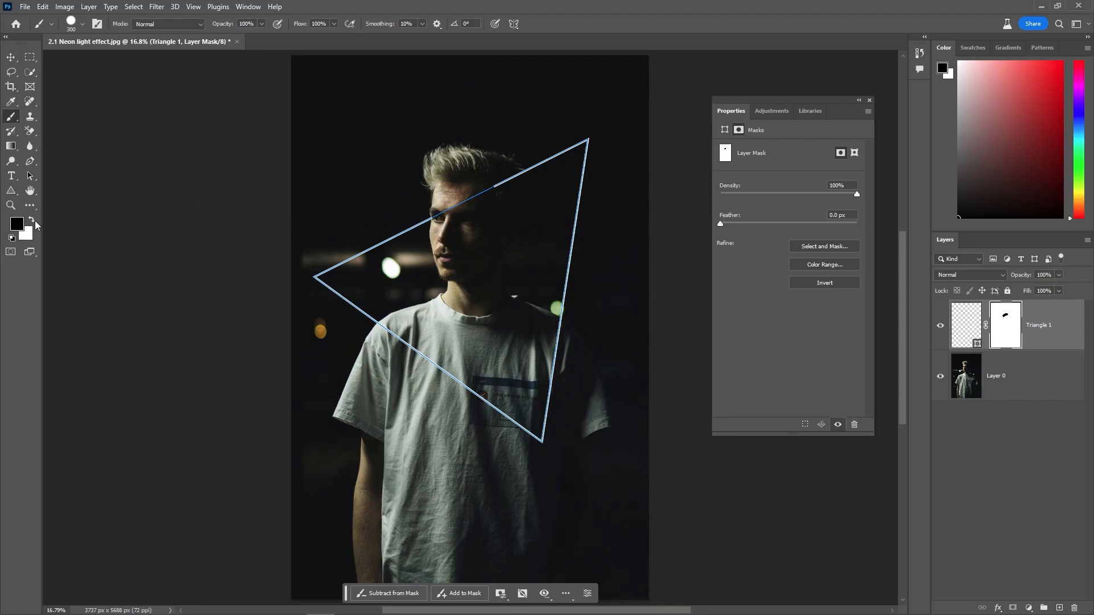
# Restore the line across the face by painting white on the mask, and hide it again with black.
pyautogui.press('x')
pyautogui.moveTo(448, 208)
pyautogui.mouseDown()
pyautogui.moveTo(494, 185)
pyautogui.moveTo(463, 196)
pyautogui.moveTo(489, 197)
pyautogui.mouseUp()
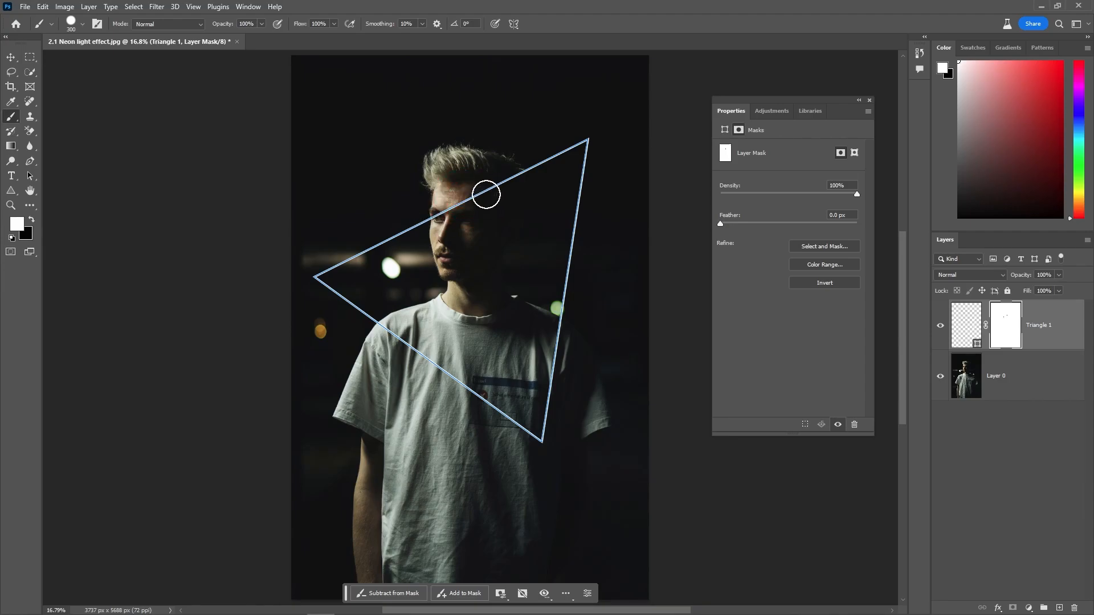
pyautogui.click(32, 219)
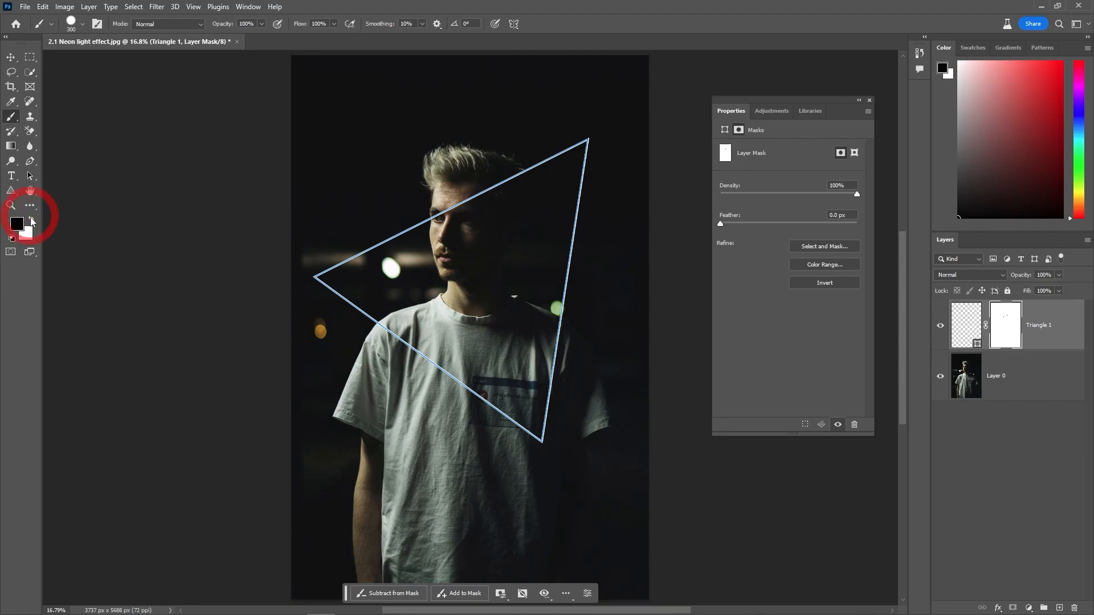
pyautogui.moveTo(493, 188); pyautogui.dragTo(439, 215)
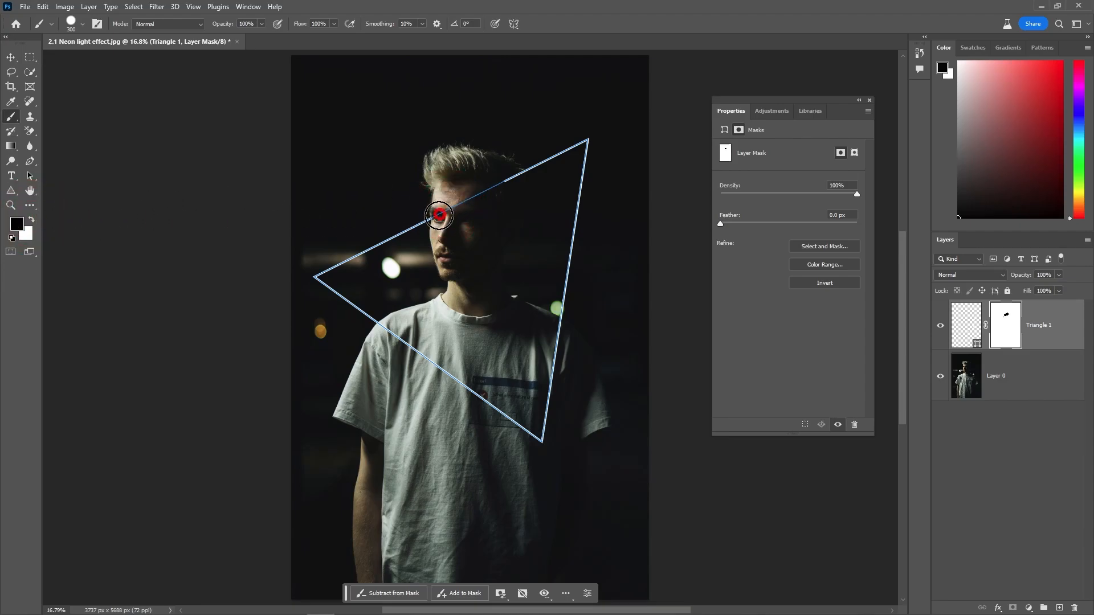
# Paint white on the mask with a 175 px Soft Round brush to restore the line over the lit eye and brow.
pyautogui.scroll(4, 434, 217)
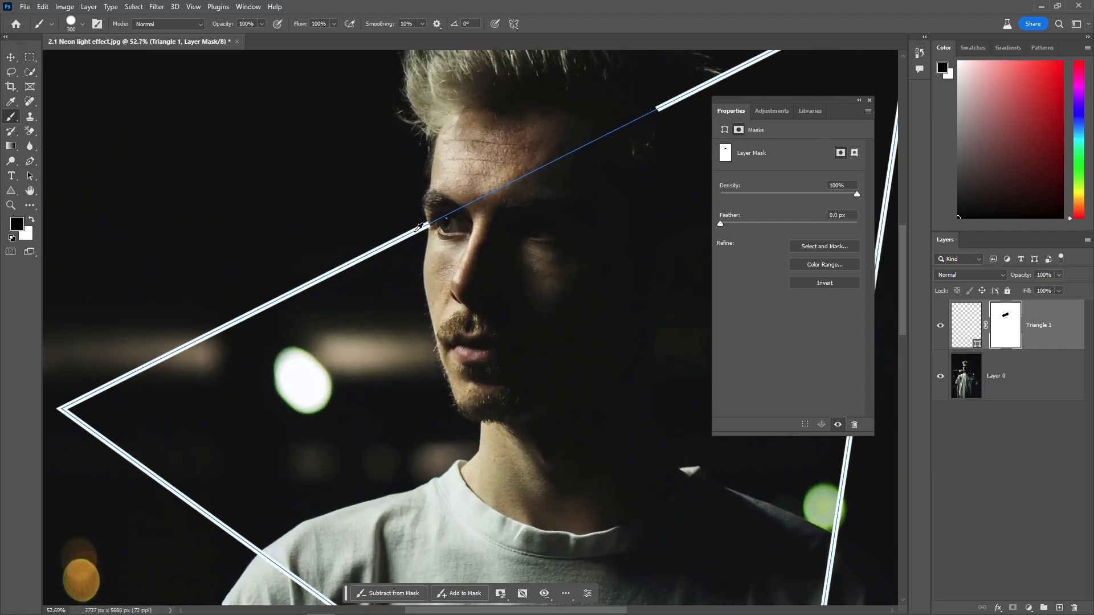
pyautogui.scroll(3, 419, 227)
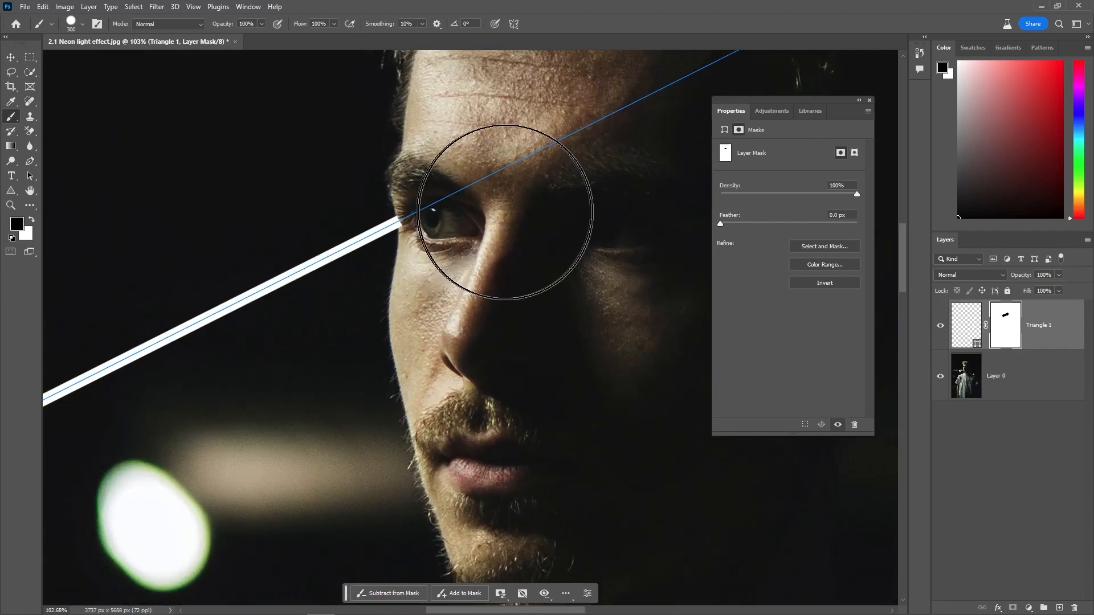
pyautogui.press('[')
pyautogui.press('[')
pyautogui.press('[')
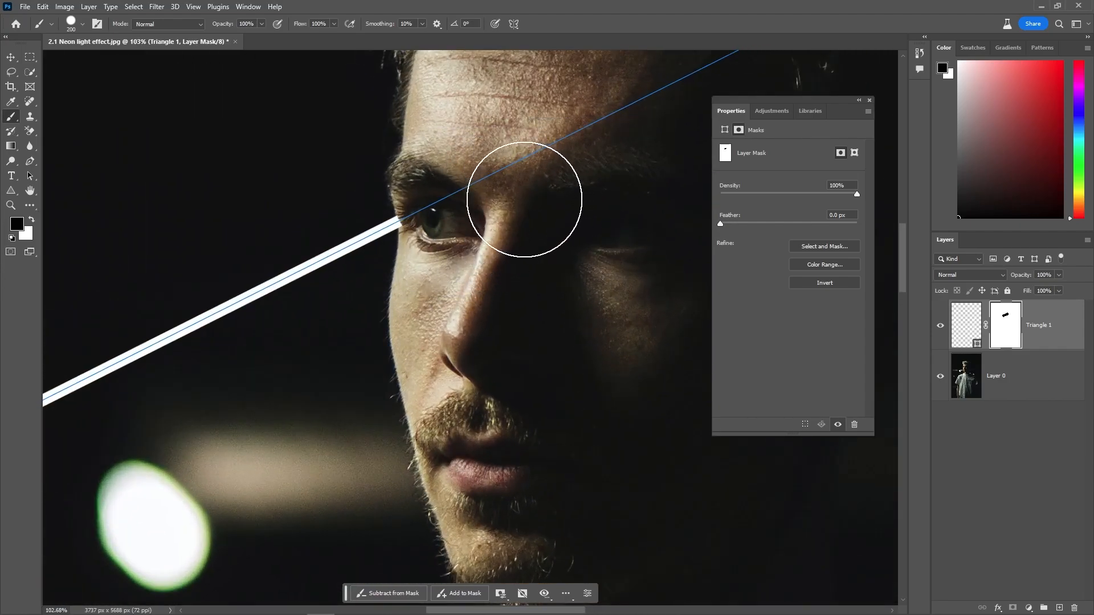
pyautogui.rightClick(522, 185)
pyautogui.click(575, 338)
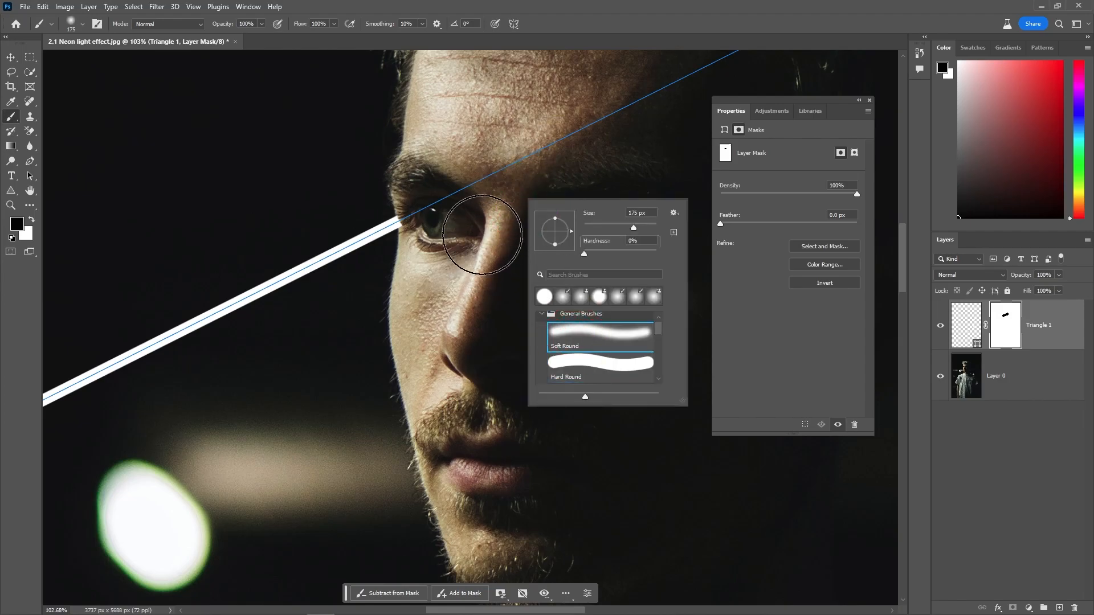
pyautogui.click(444, 209)
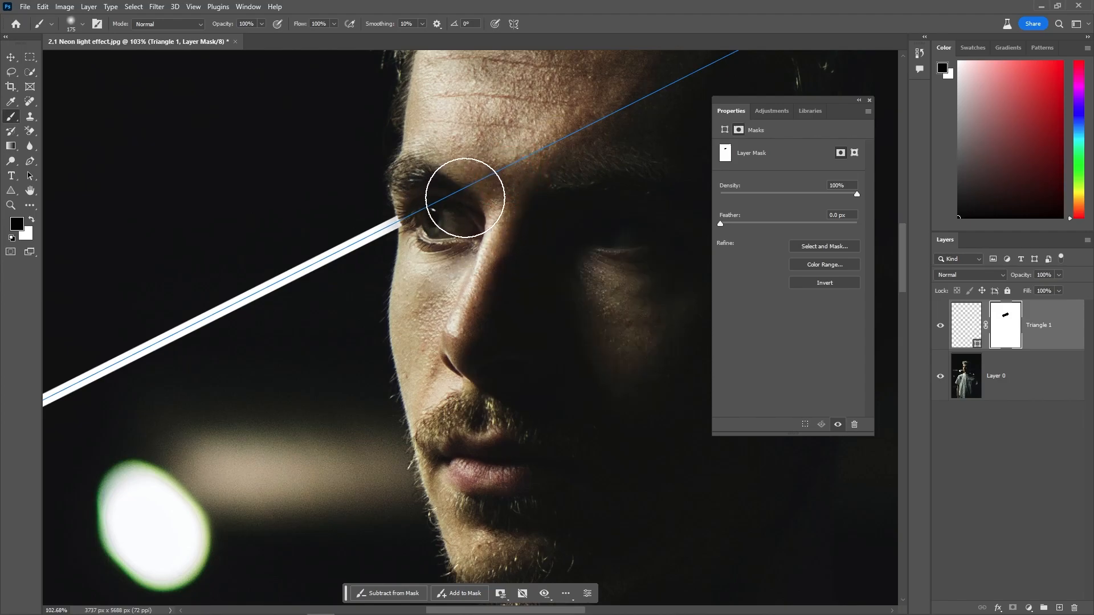
pyautogui.press('x')
pyautogui.moveTo(479, 185)
pyautogui.mouseDown()
pyautogui.moveTo(439, 215)
pyautogui.moveTo(459, 177)
pyautogui.mouseUp()
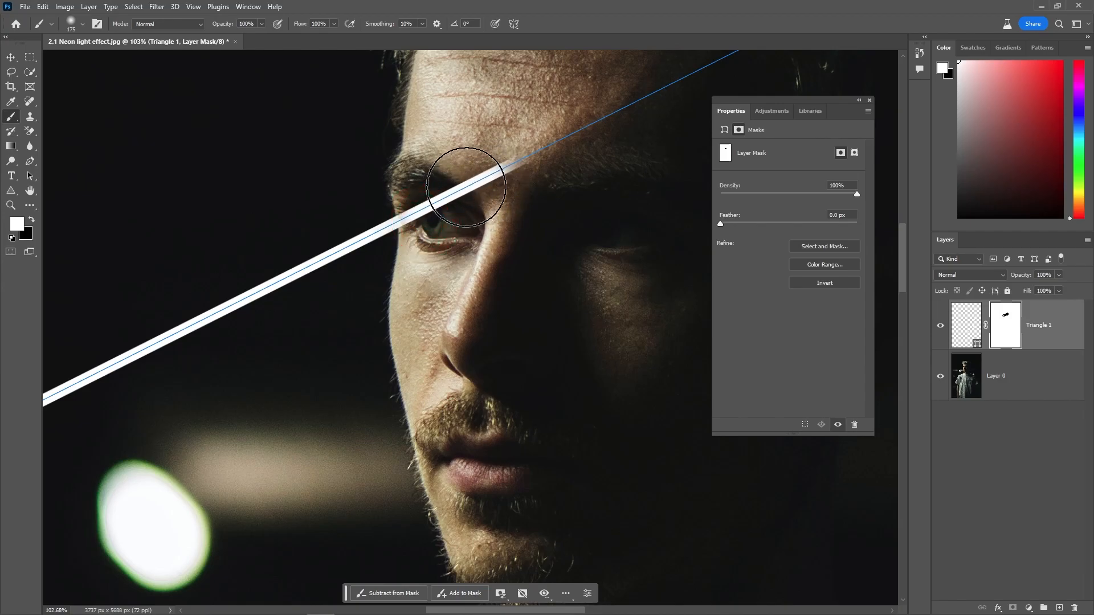
# With a 175 px Hard Round brush, paint white on the mask to restore the line, and hide it over the face with black.
pyautogui.rightClick(484, 181)
pyautogui.click(547, 349)
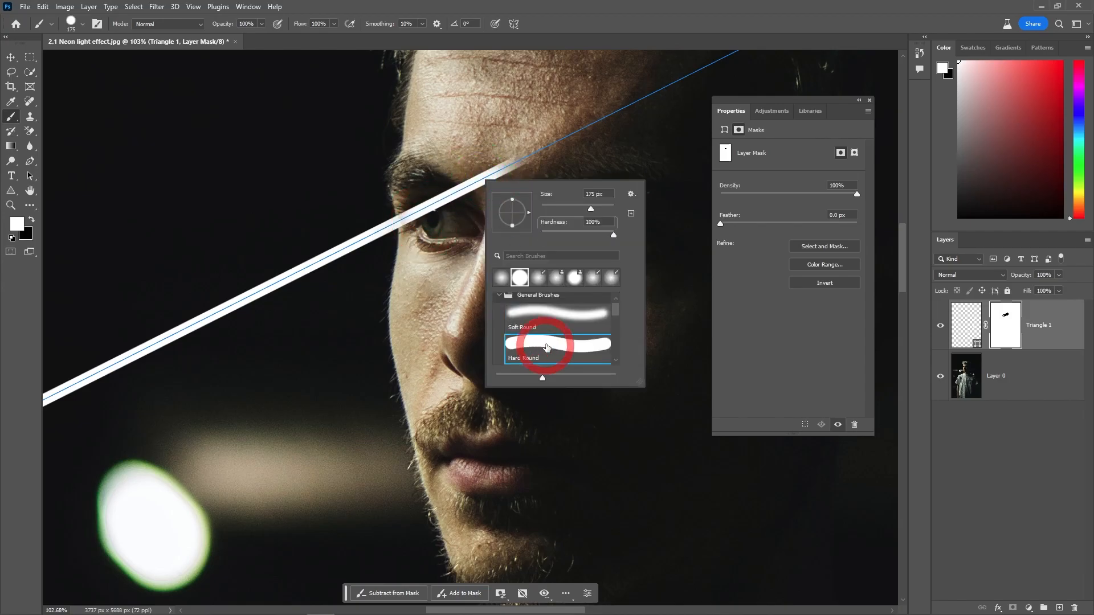
pyautogui.moveTo(525, 122); pyautogui.dragTo(579, 134)
pyautogui.press('x')
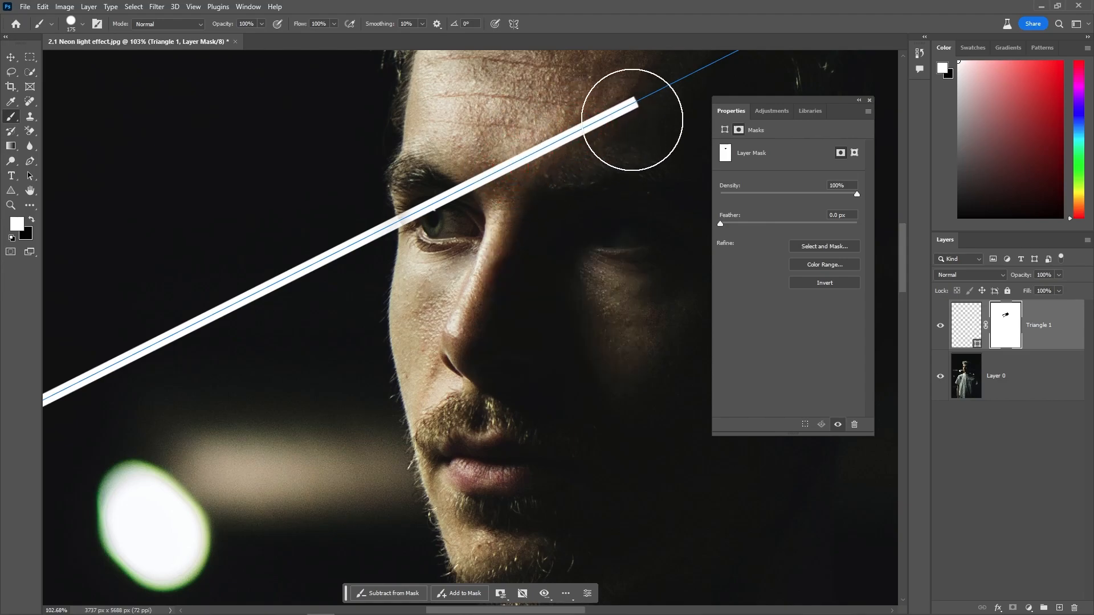
pyautogui.moveTo(609, 113); pyautogui.dragTo(447, 217)
pyautogui.click(447, 217)
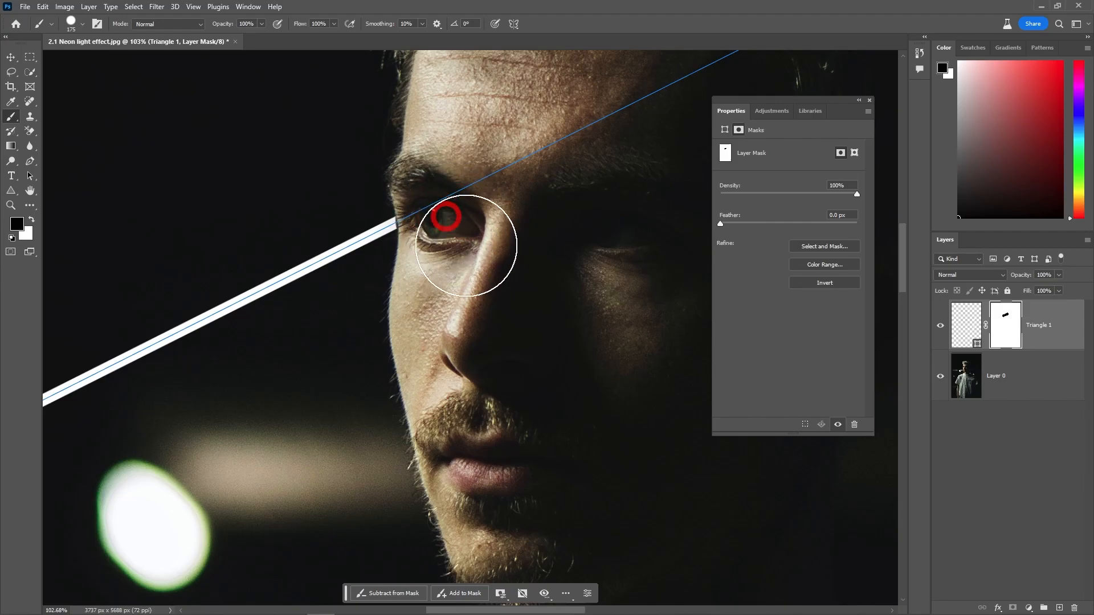
# Paint white on the mask with an 80 px brush to extend the line up to the face's edge beside the lit eye.
pyautogui.scroll(-5, 493, 225)
pyautogui.scroll(5, 493, 225)
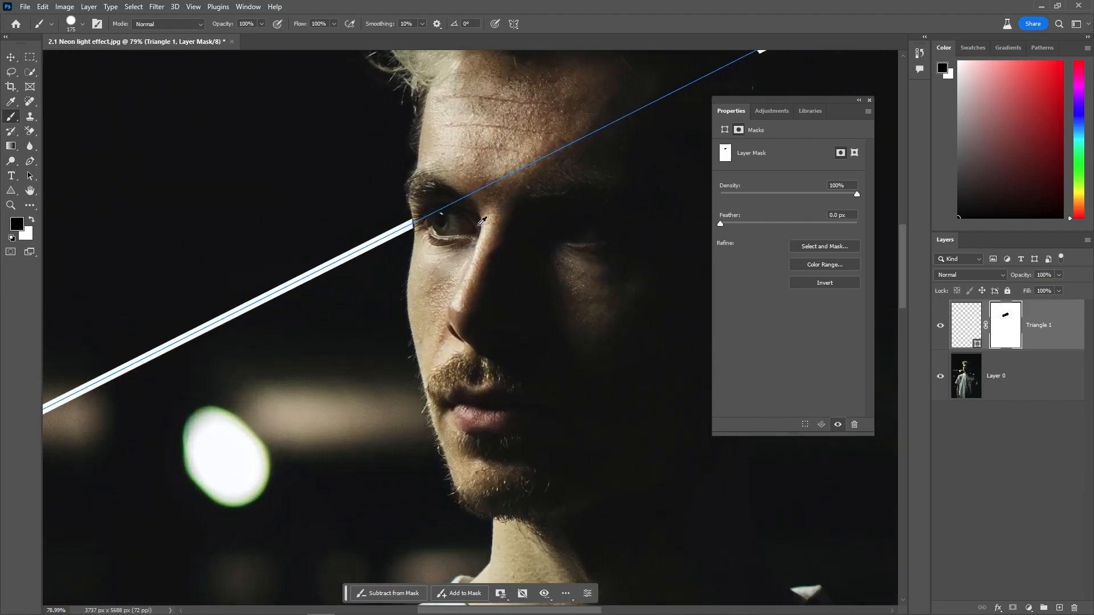
pyautogui.press('[')
pyautogui.press('[')
pyautogui.press('[')
pyautogui.press('[')
pyautogui.press('[')
pyautogui.press('[')
pyautogui.press('[')
pyautogui.press('[')
pyautogui.press('[')
pyautogui.press('[')
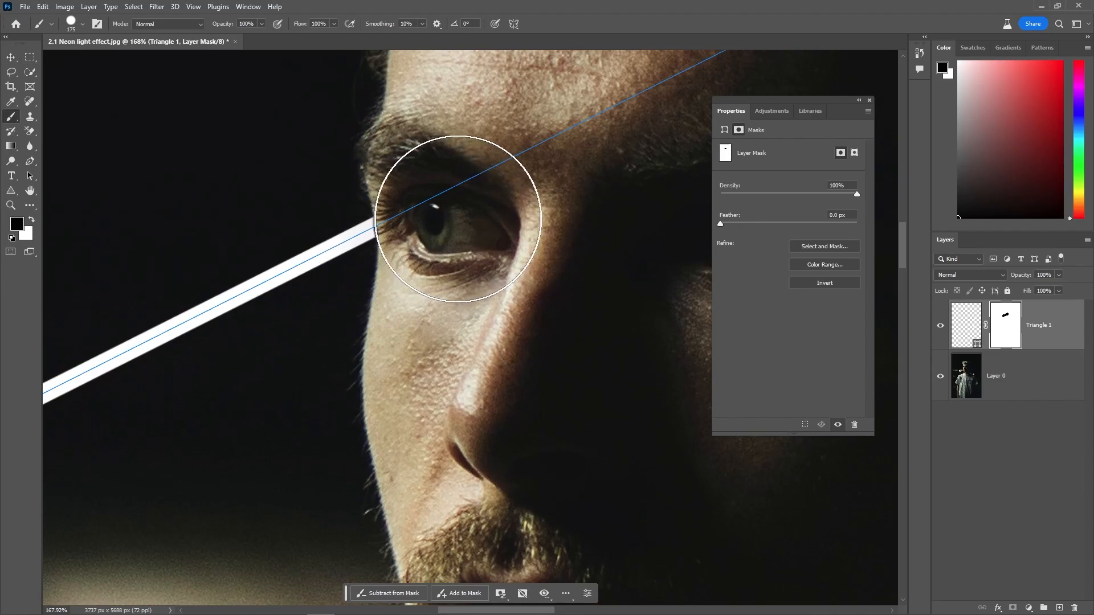
pyautogui.scroll(2, 410, 227)
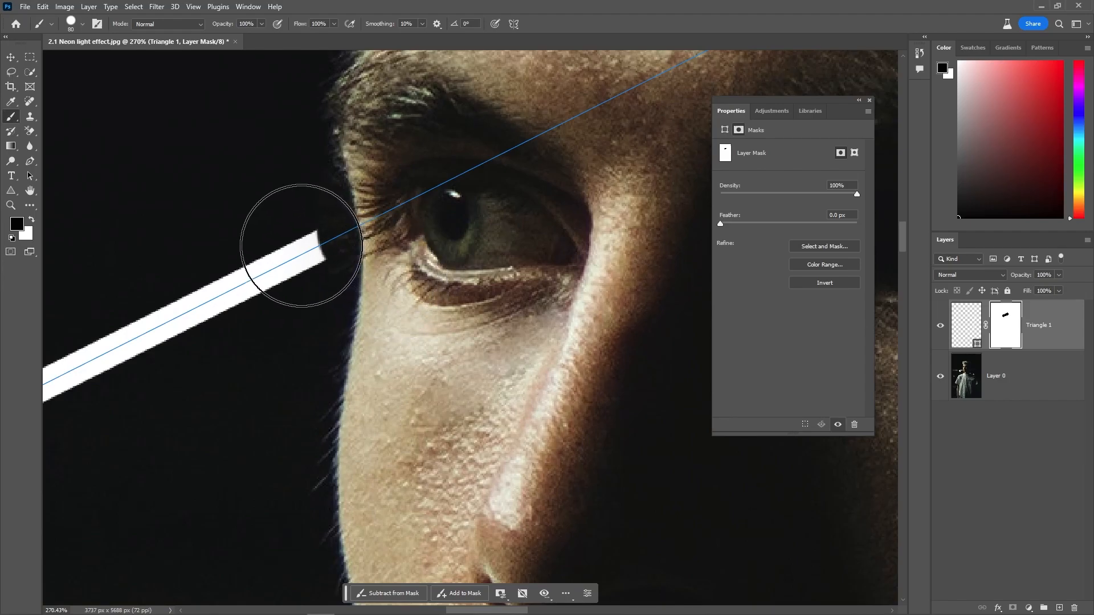
pyautogui.press('x')
pyautogui.click(300, 241)
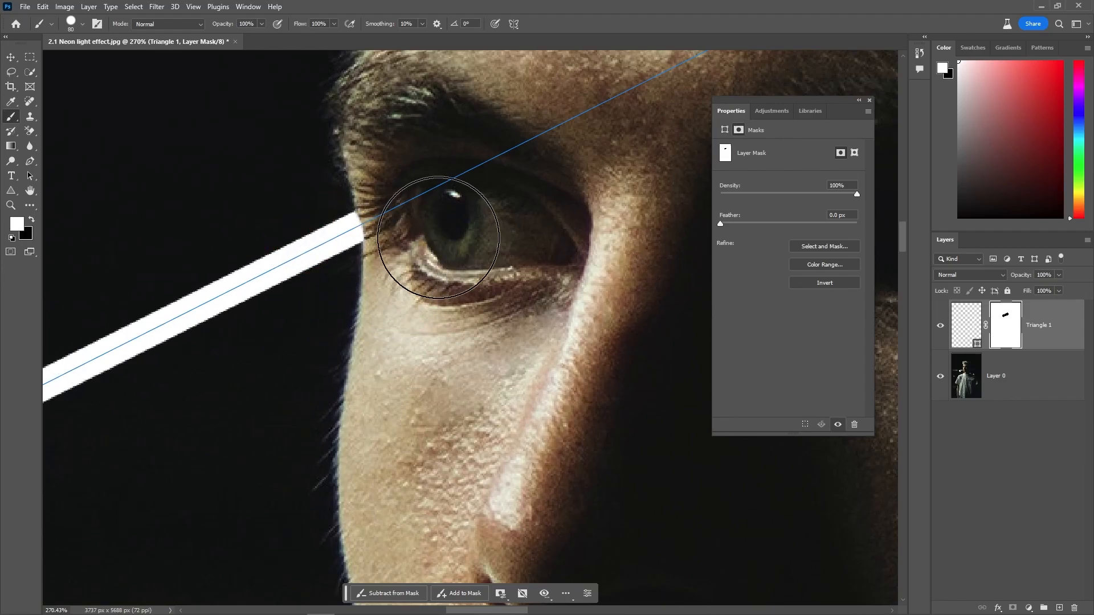
# Paint black on the mask to hide the line over the hair at the back of the head, and deselect the layer.
pyautogui.scroll(-8, 437, 240)
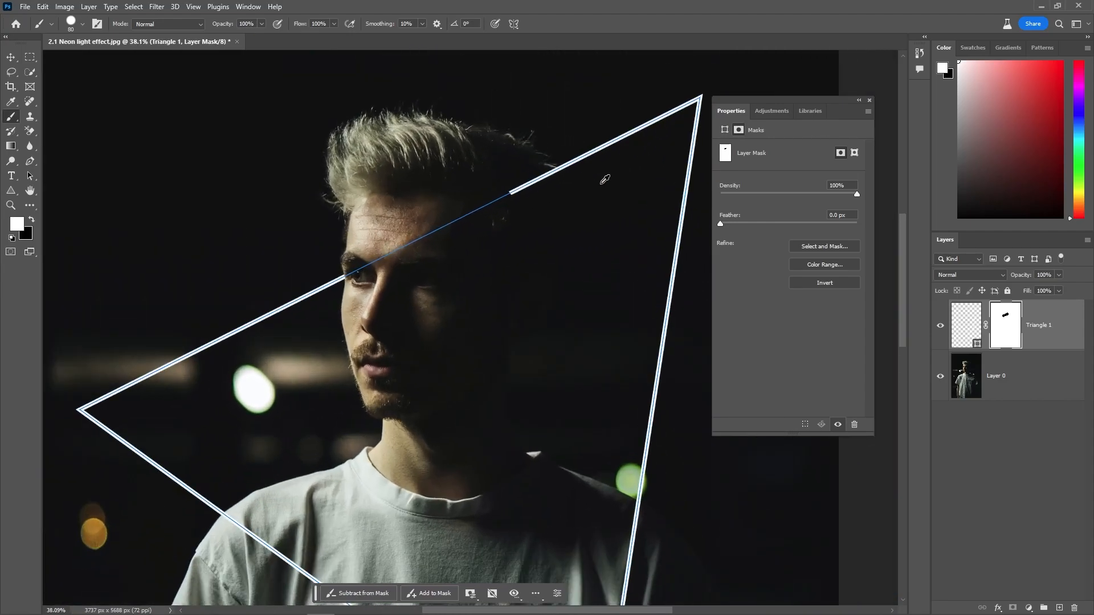
pyautogui.scroll(3, 604, 180)
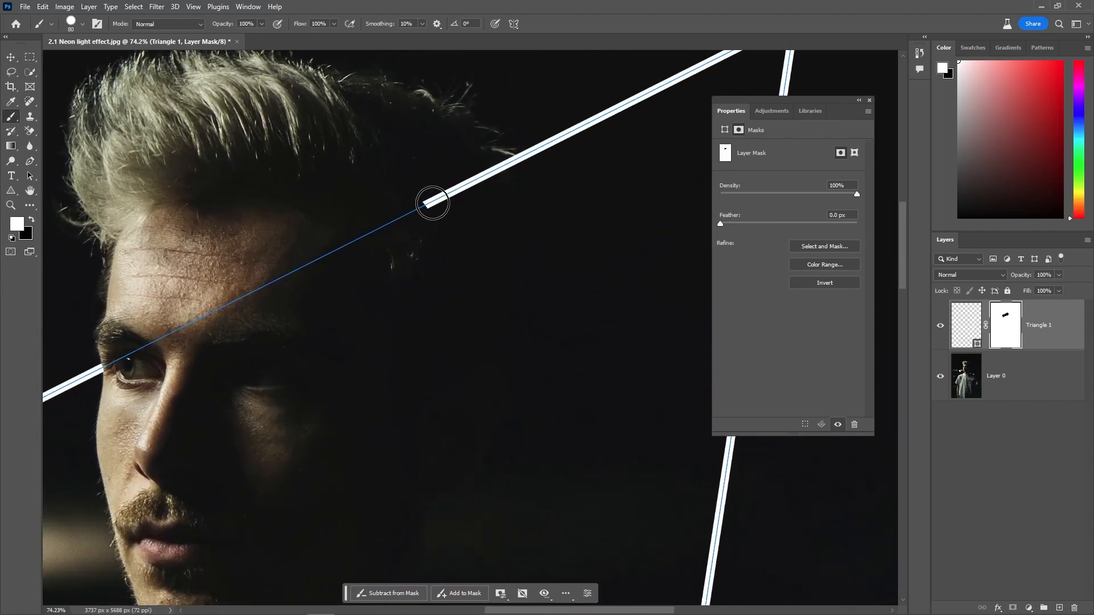
pyautogui.press('x')
pyautogui.moveTo(410, 215)
pyautogui.mouseDown()
pyautogui.moveTo(467, 186)
pyautogui.moveTo(469, 197)
pyautogui.moveTo(503, 166)
pyautogui.moveTo(498, 177)
pyautogui.mouseUp()
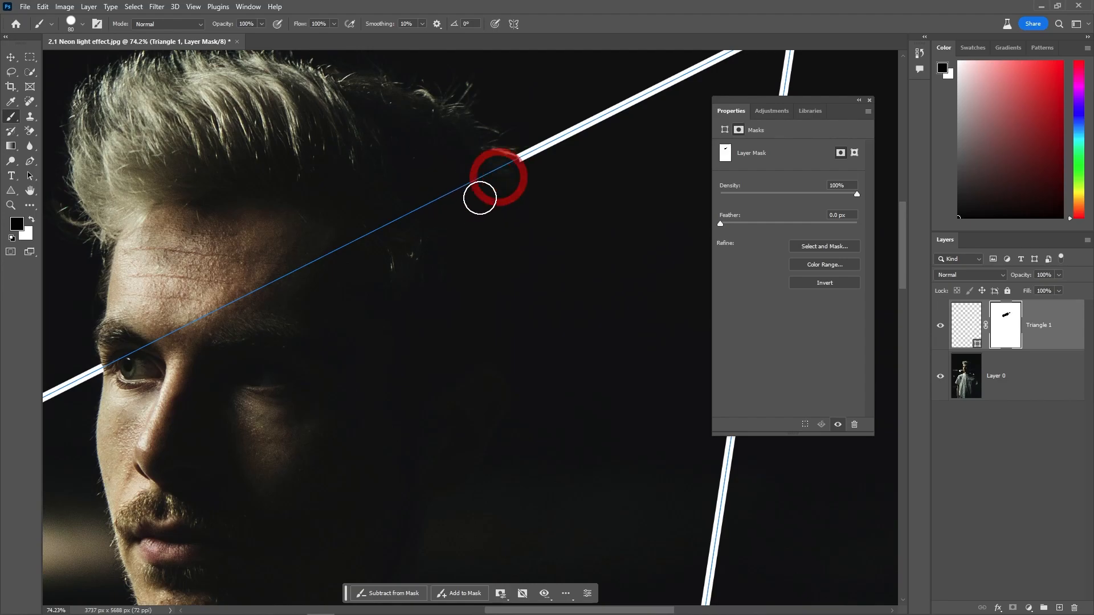
pyautogui.click(474, 188)
pyautogui.scroll(-5, 489, 234)
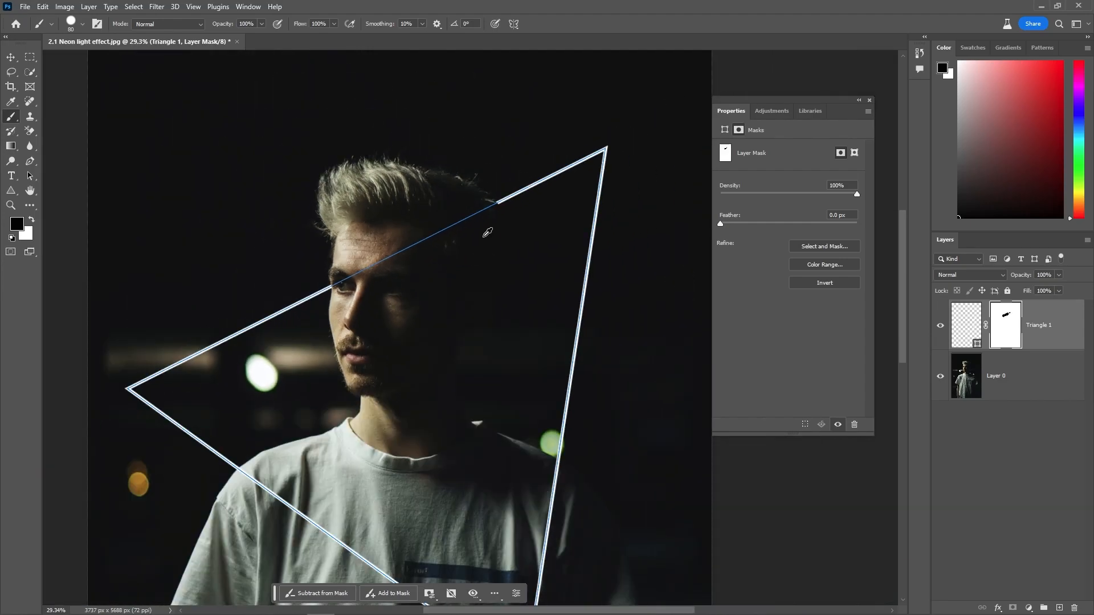
pyautogui.scroll(-2, 487, 232)
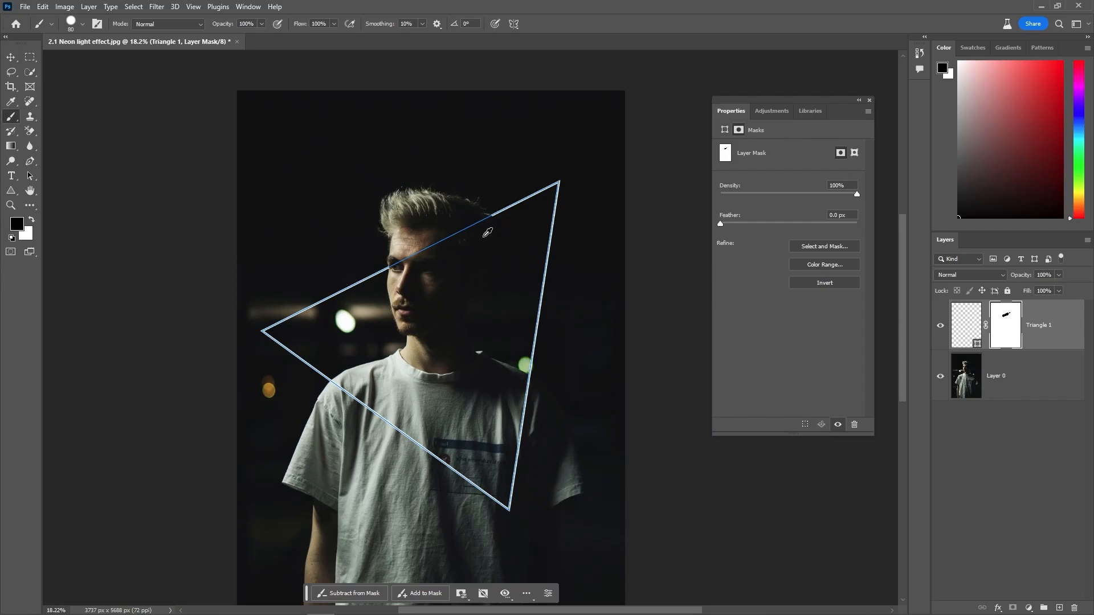
pyautogui.click(11, 57)
pyautogui.click(233, 189)
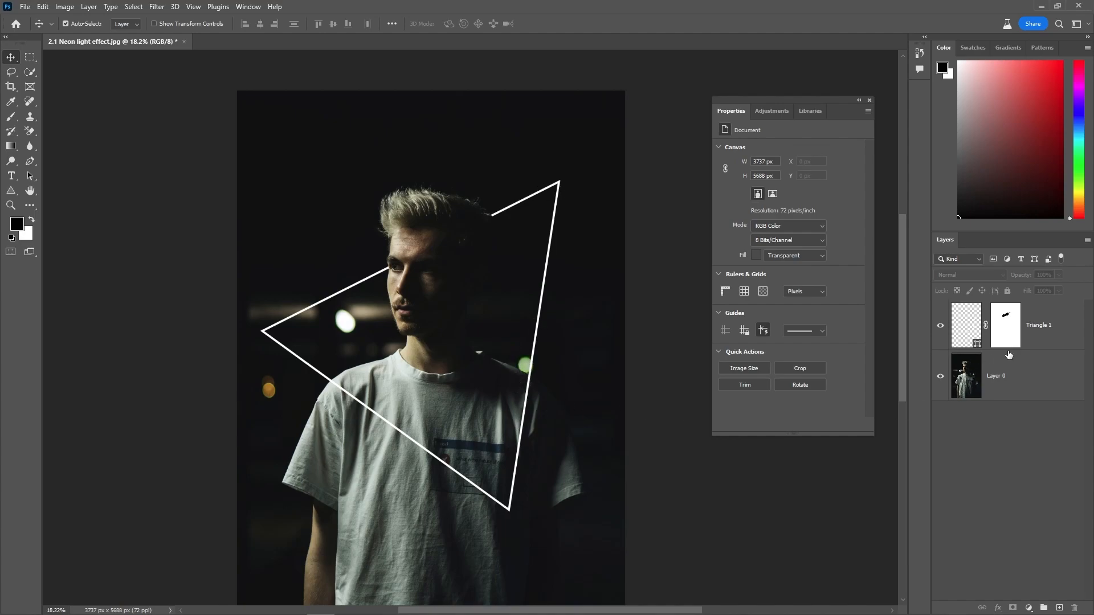
# Open the Triangle 1 layer's blending options, enable Outer Glow and show its settings without covering the portrait.
pyautogui.click(1034, 326)
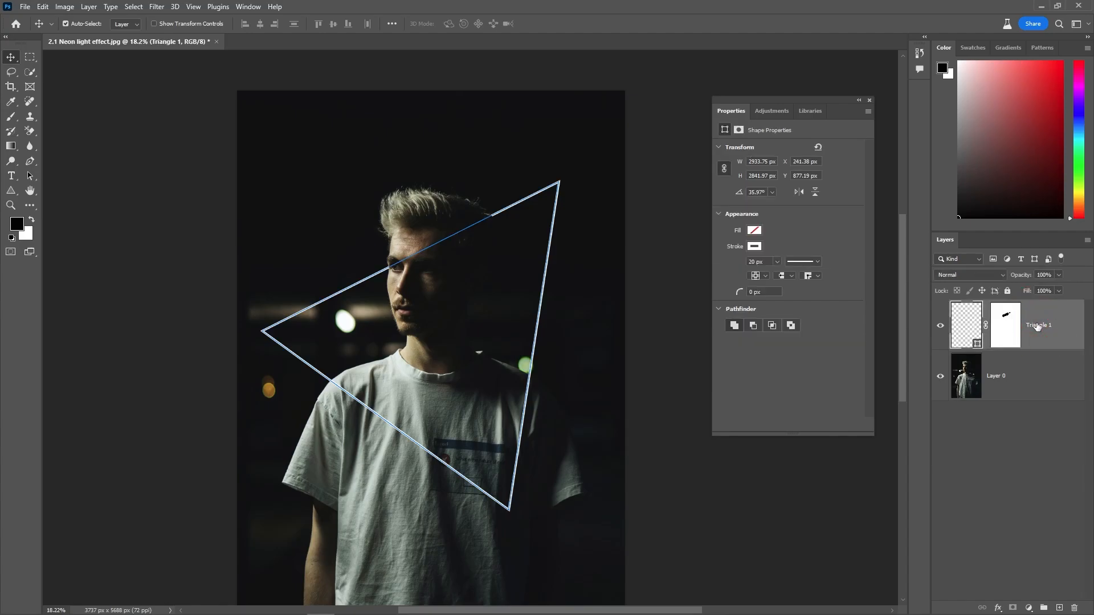
pyautogui.rightClick(1037, 325)
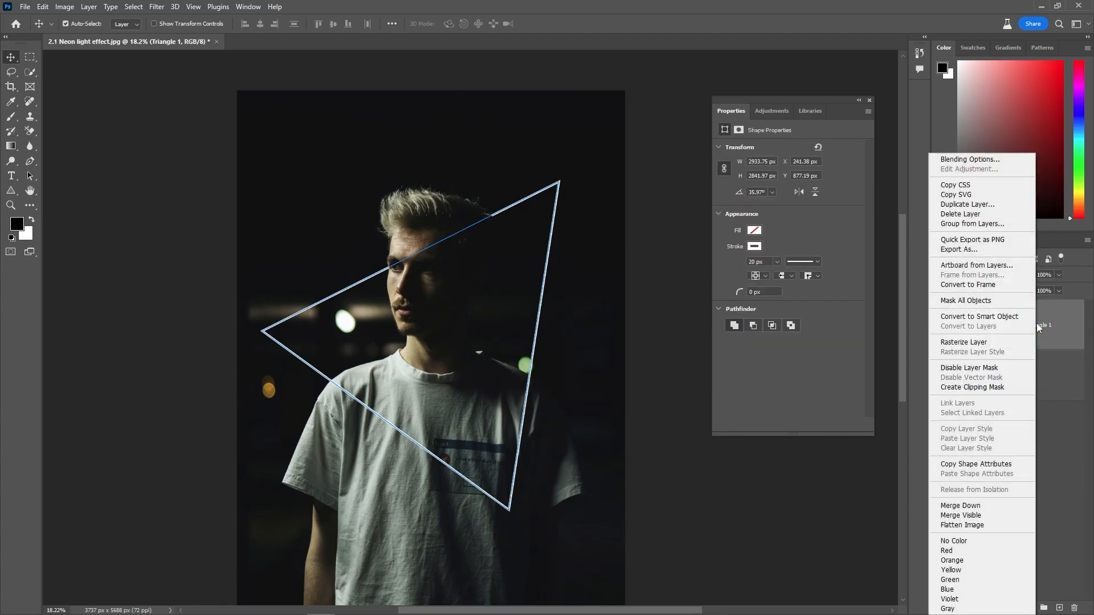
pyautogui.click(991, 160)
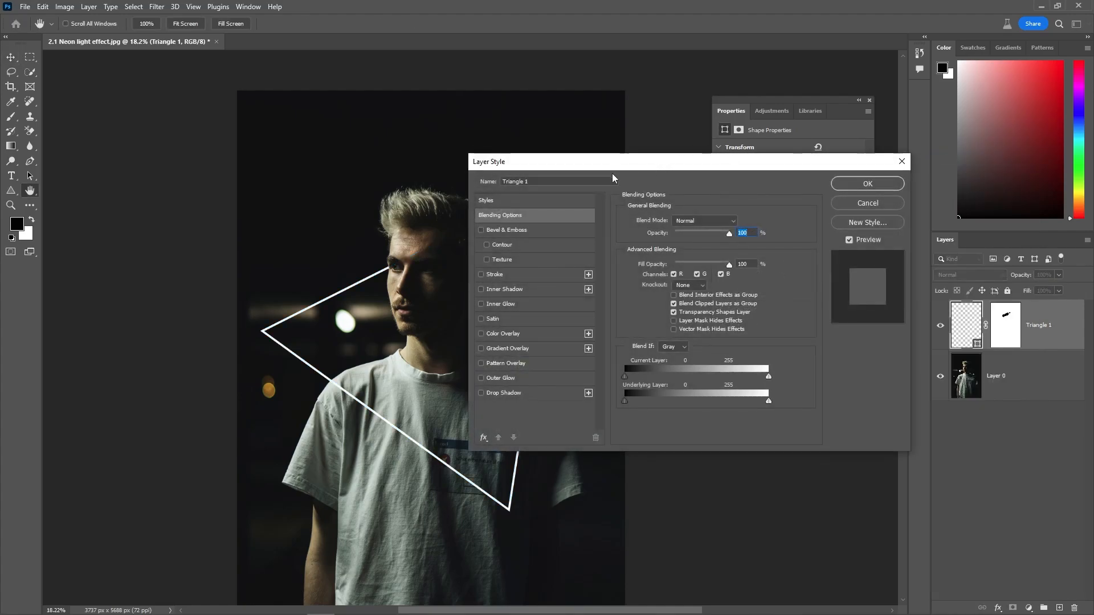
pyautogui.moveTo(608, 165); pyautogui.dragTo(797, 114)
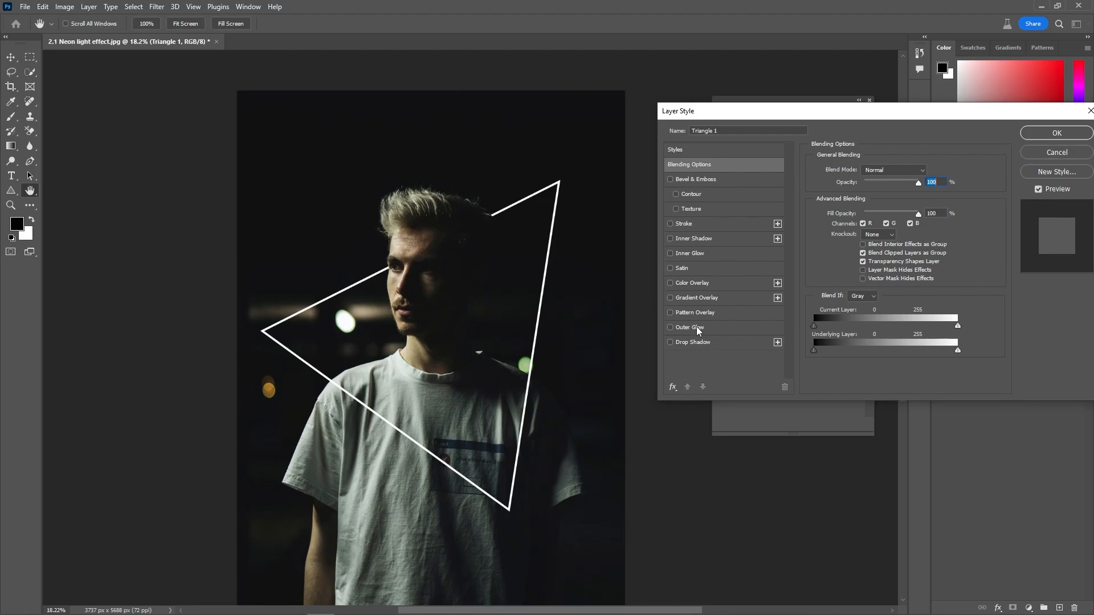
pyautogui.click(670, 328)
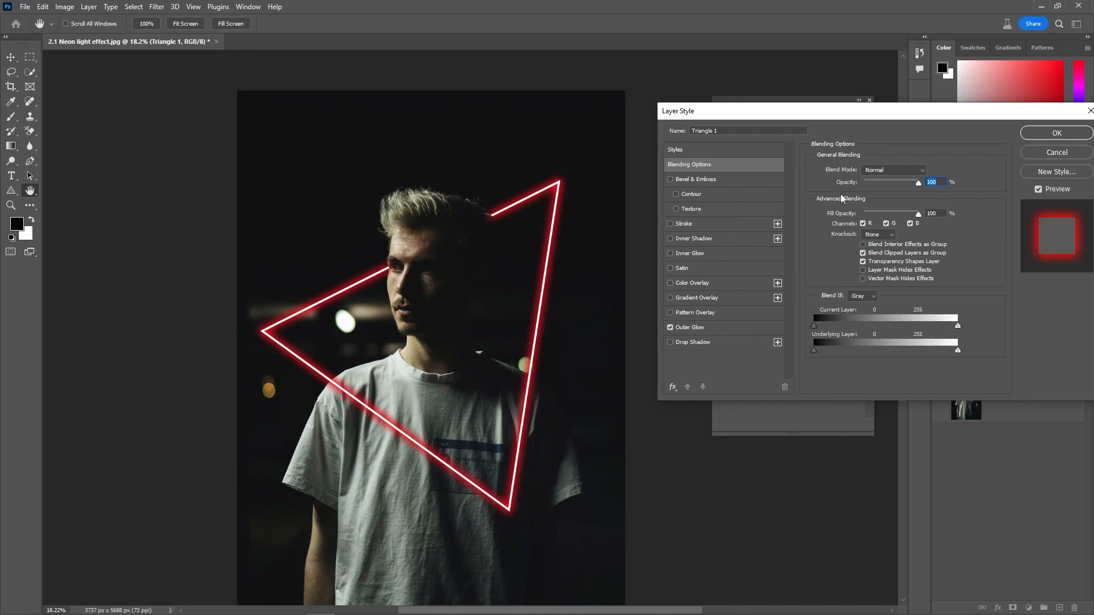
pyautogui.click(704, 333)
pyautogui.moveTo(777, 121); pyautogui.dragTo(731, 94)
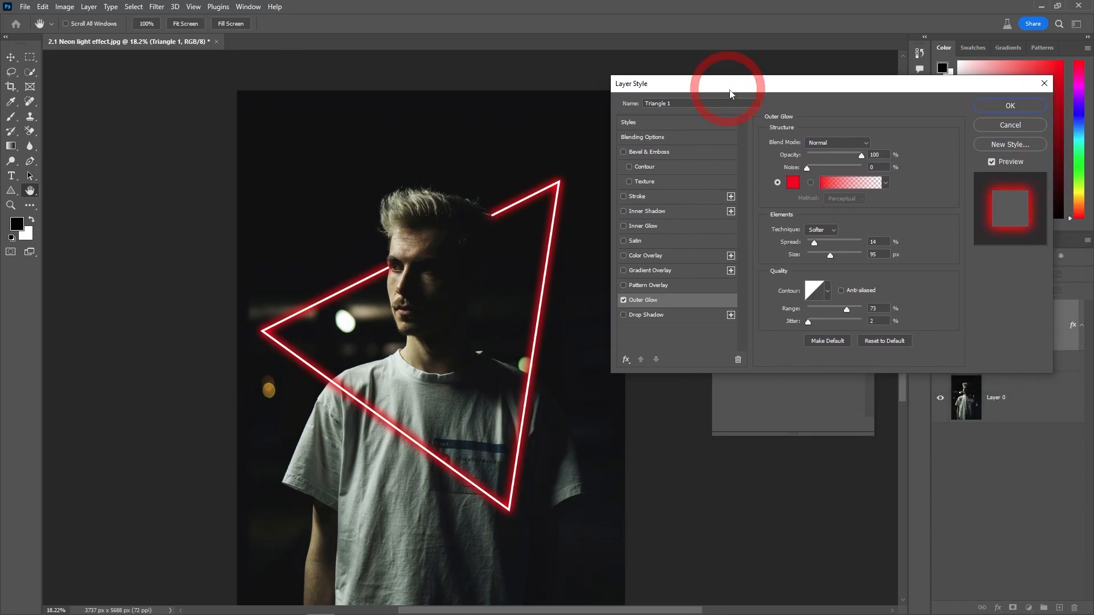
# Try red and yellow for the Outer Glow, and set its colour to cyan #03f3fc.
pyautogui.click(793, 182)
pyautogui.moveTo(222, 216); pyautogui.dragTo(224, 246)
pyautogui.click(247, 201)
pyautogui.moveTo(249, 178); pyautogui.dragTo(247, 147)
pyautogui.click(231, 148)
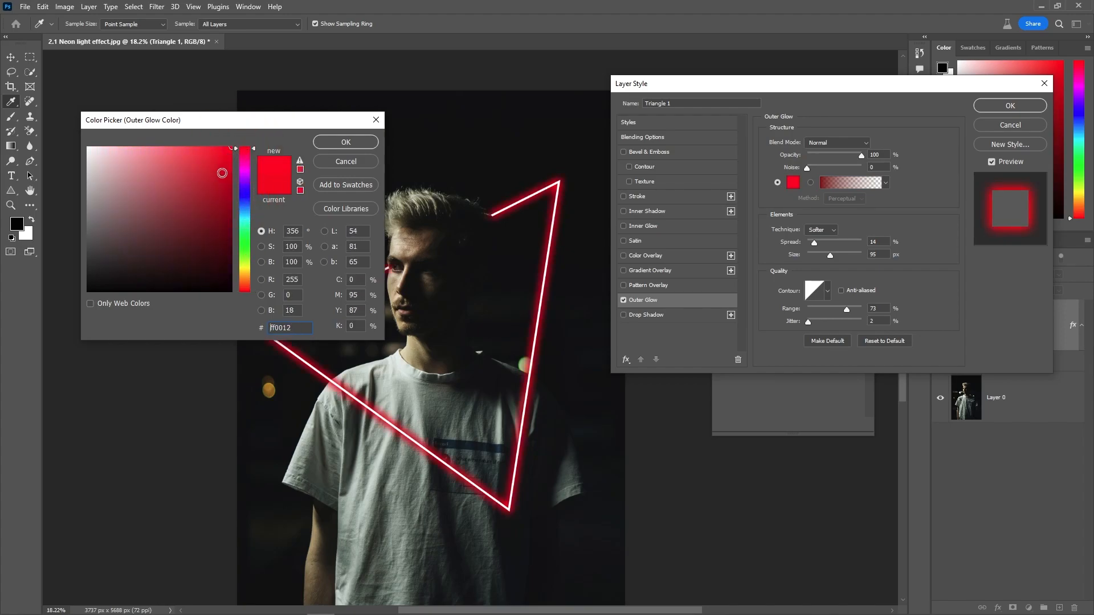
pyautogui.click(219, 147)
pyautogui.moveTo(244, 150)
pyautogui.mouseDown()
pyautogui.moveTo(242, 277)
pyautogui.moveTo(216, 153)
pyautogui.moveTo(242, 130)
pyautogui.mouseUp()
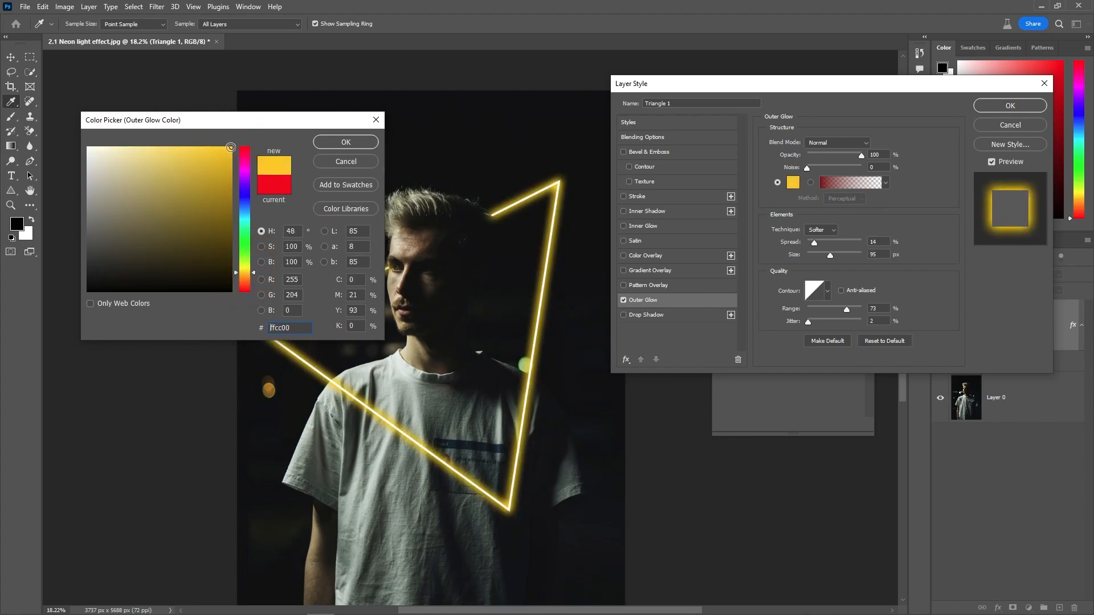
pyautogui.click(244, 218)
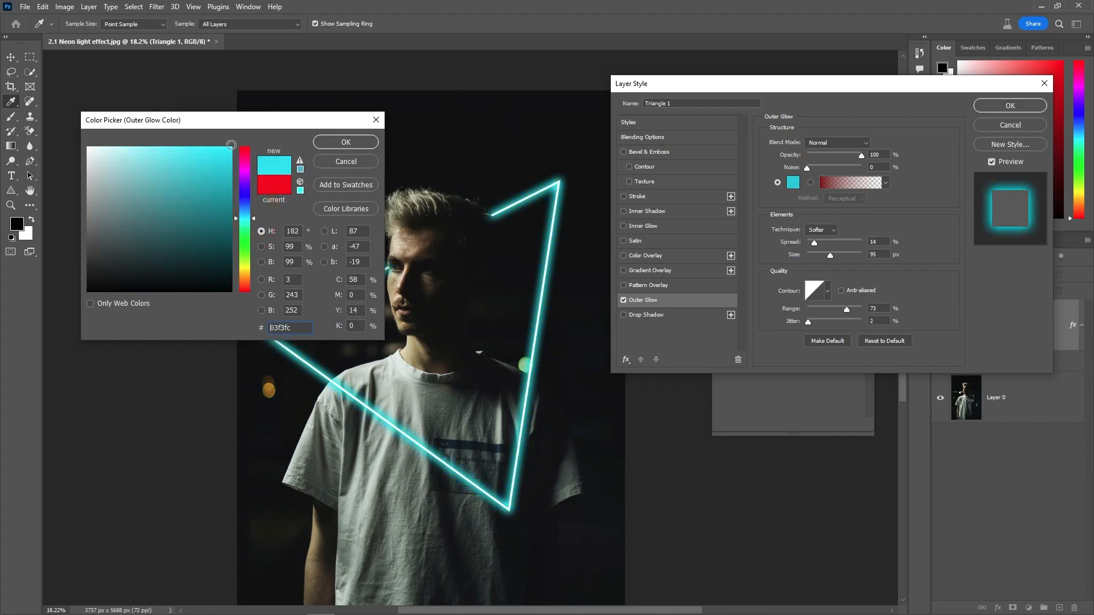
pyautogui.click(229, 149)
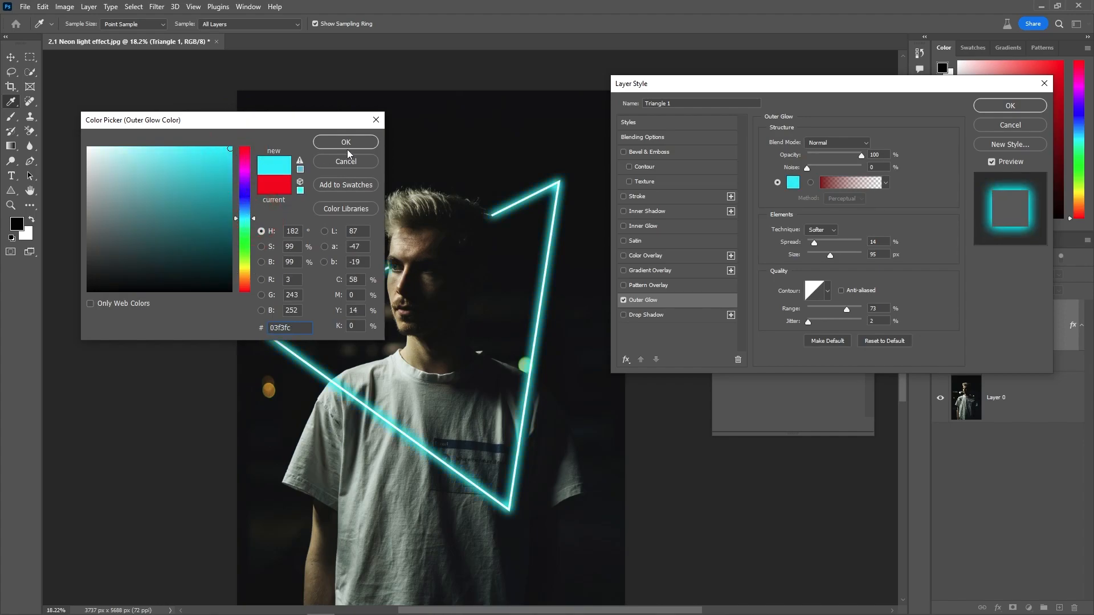
pyautogui.click(357, 141)
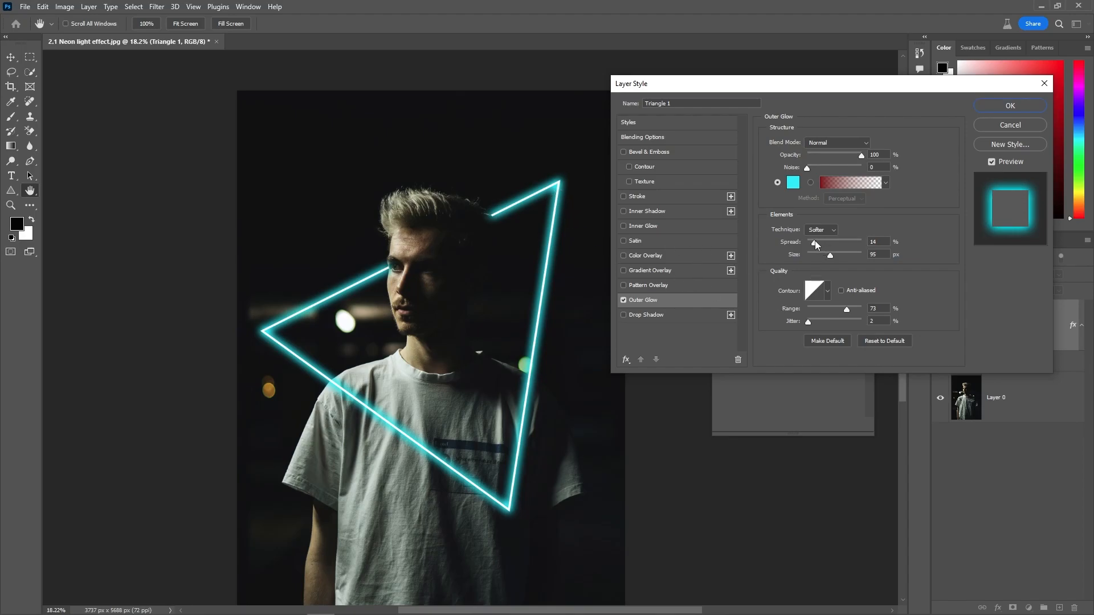
# Test the Outer Glow from zero spread and size upward, and set the spread to 15% and the size to 163 px.
pyautogui.moveTo(815, 240); pyautogui.dragTo(722, 251)
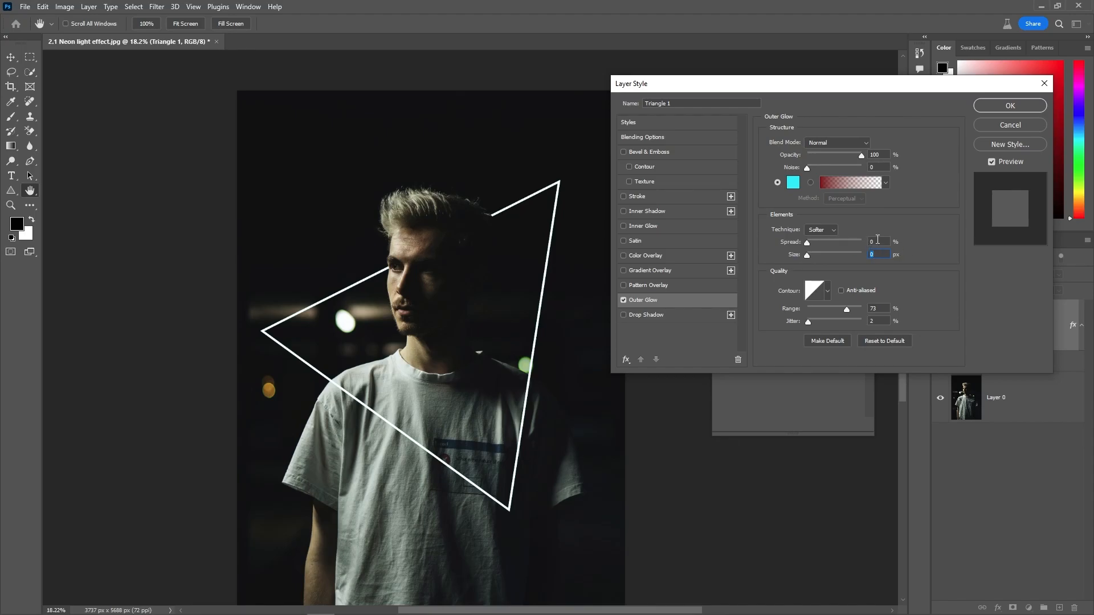
pyautogui.moveTo(811, 243); pyautogui.dragTo(833, 255)
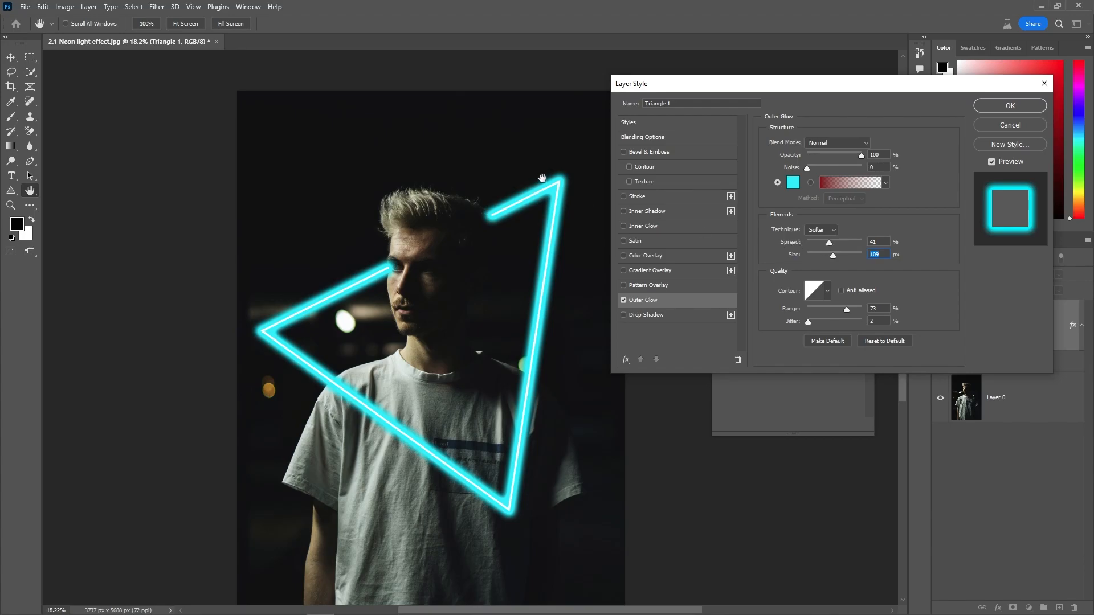
pyautogui.moveTo(883, 242); pyautogui.dragTo(833, 241)
pyautogui.write('10')
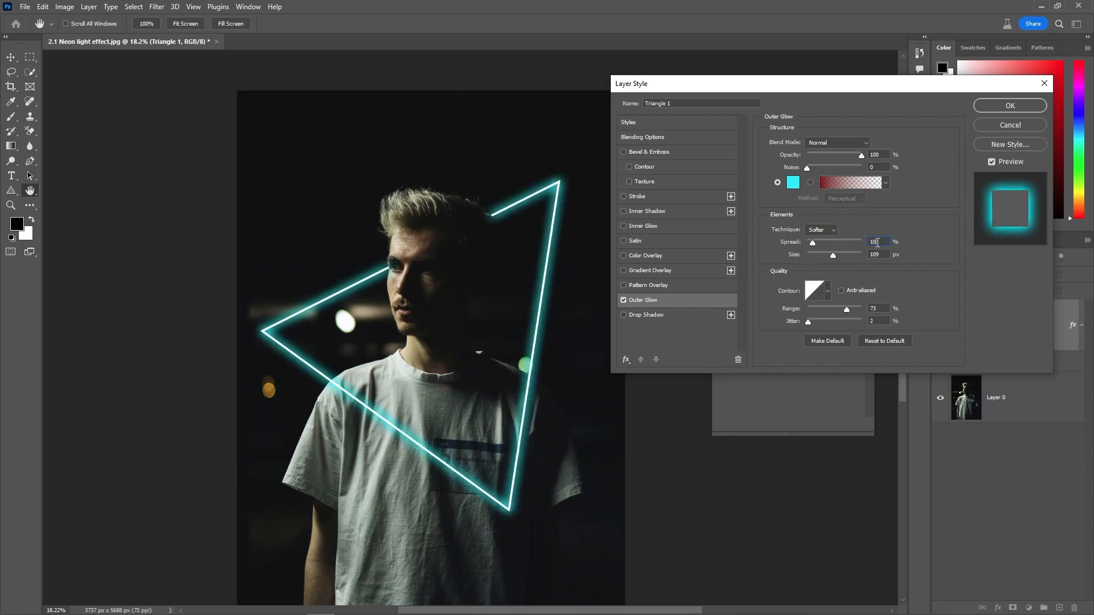
pyautogui.moveTo(834, 255); pyautogui.dragTo(843, 254)
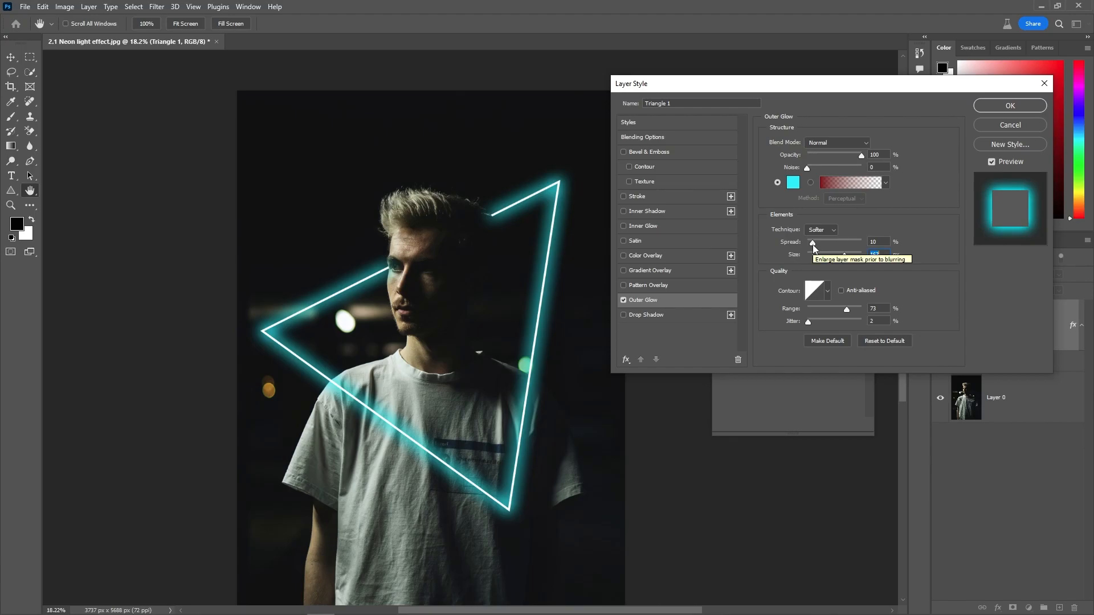
pyautogui.moveTo(812, 243); pyautogui.dragTo(815, 243)
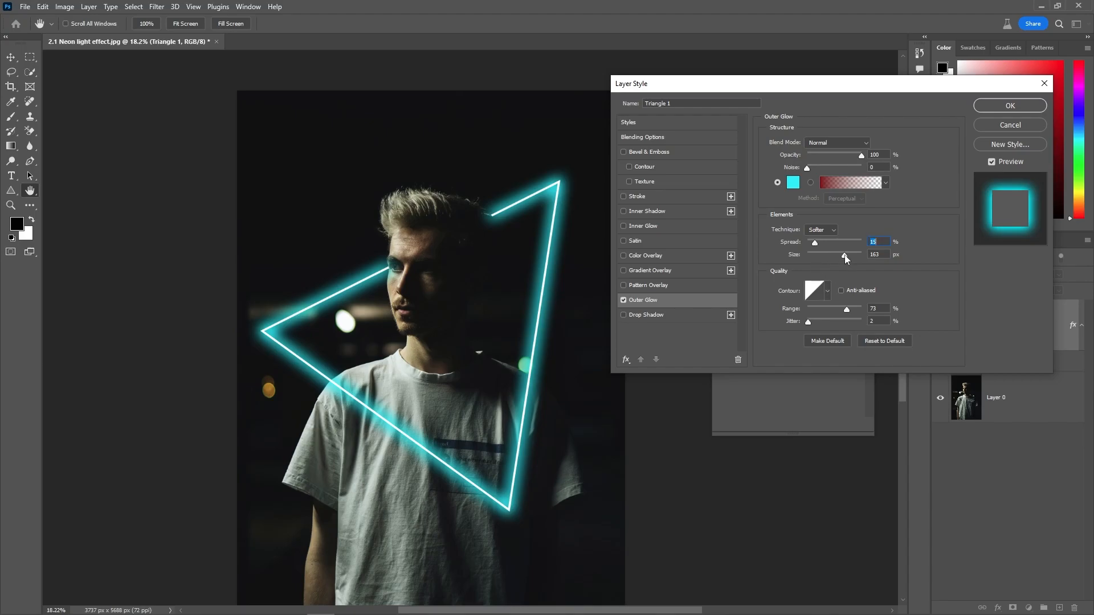
# Try Outer Glow sizes of 250, 150 and 95 px, and set the size to 100 px.
pyautogui.moveTo(843, 255); pyautogui.dragTo(891, 258)
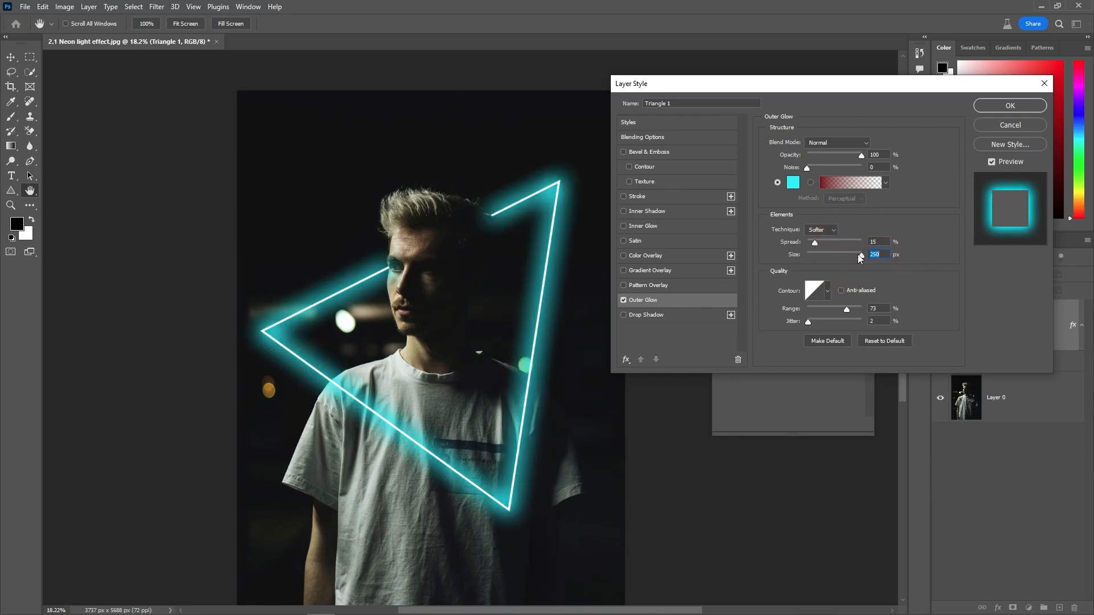
pyautogui.moveTo(860, 255); pyautogui.dragTo(842, 254)
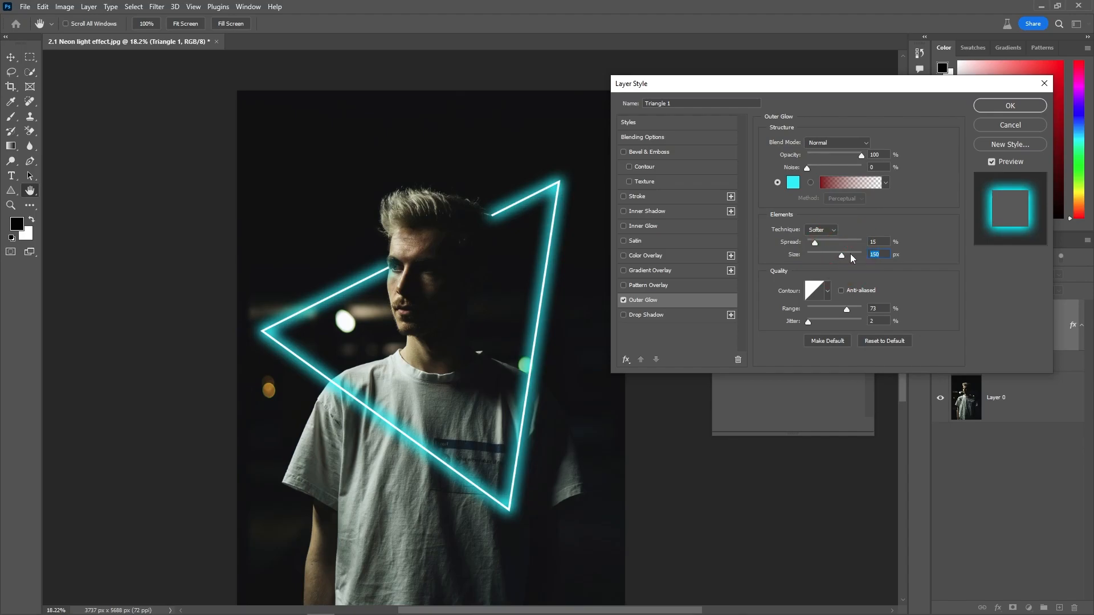
pyautogui.write('95')
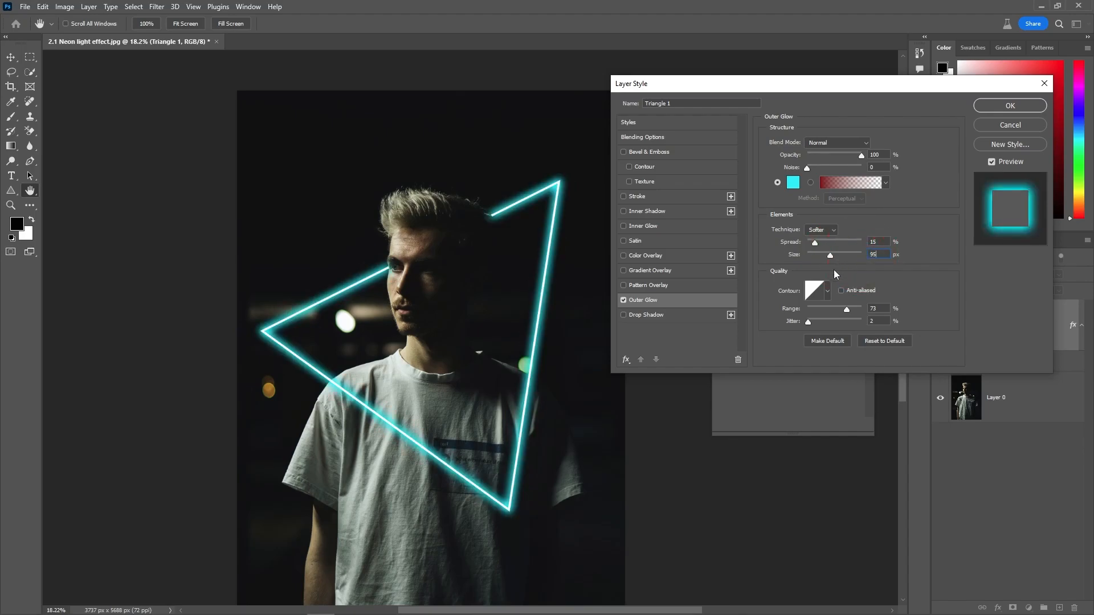
pyautogui.moveTo(879, 256); pyautogui.dragTo(862, 256)
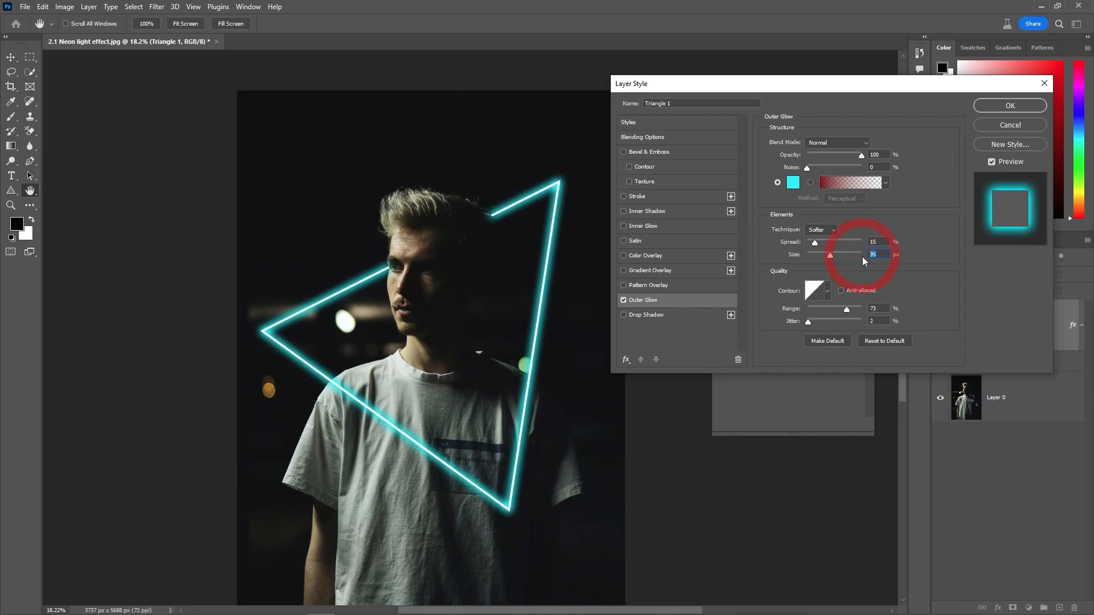
pyautogui.write('100')
pyautogui.click(655, 297)
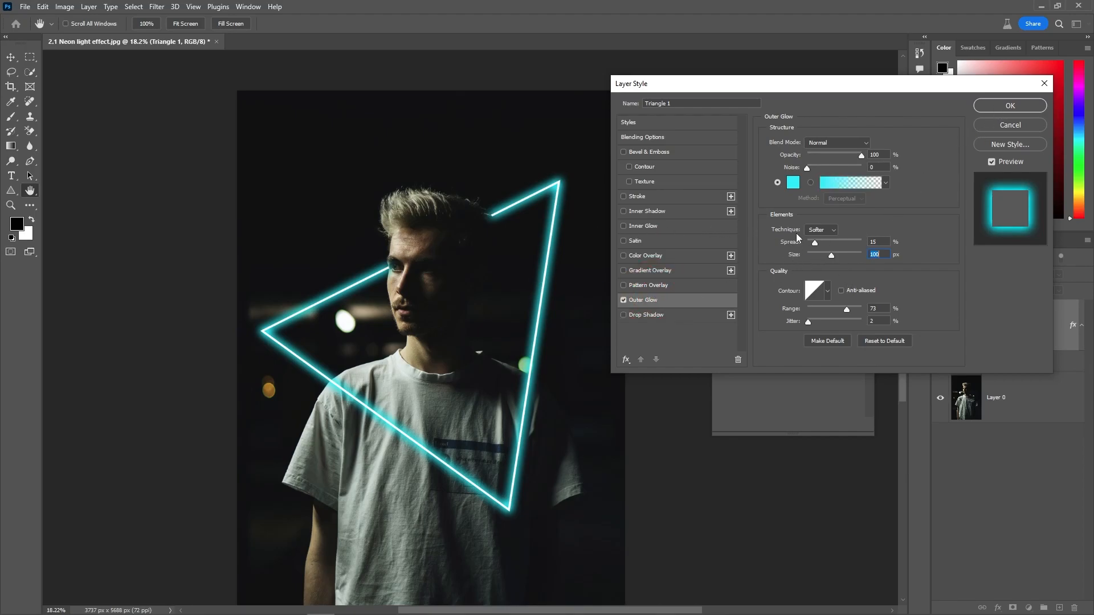
# Try green for the Outer Glow, set its colour to a bright turquoise and apply the layer style.
pyautogui.click(791, 183)
pyautogui.click(245, 232)
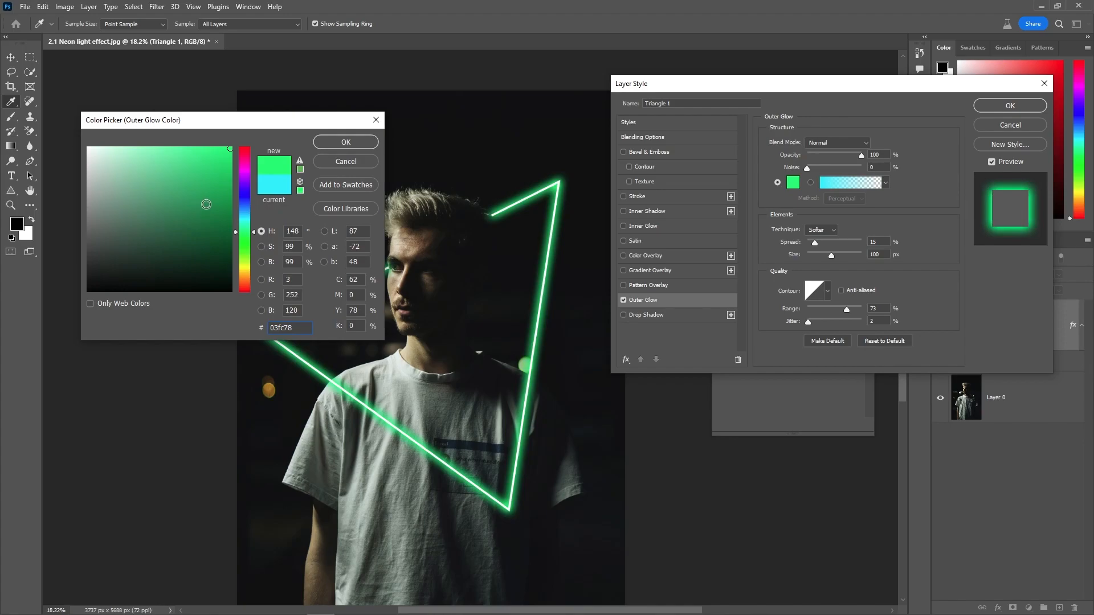
pyautogui.click(220, 144)
pyautogui.click(243, 221)
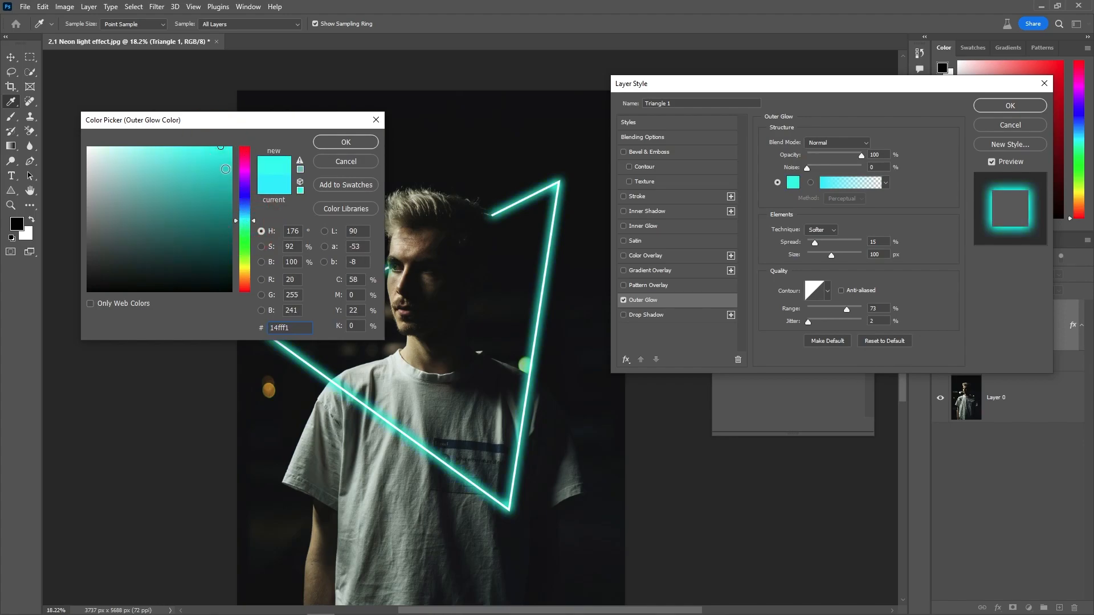
pyautogui.click(227, 147)
pyautogui.click(320, 144)
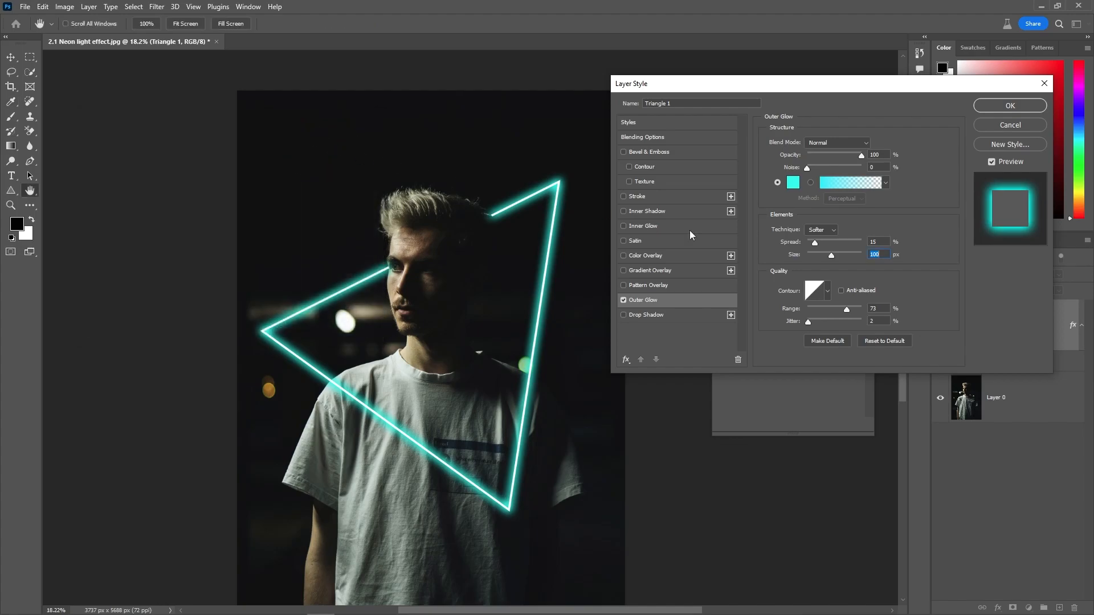
pyautogui.click(1009, 106)
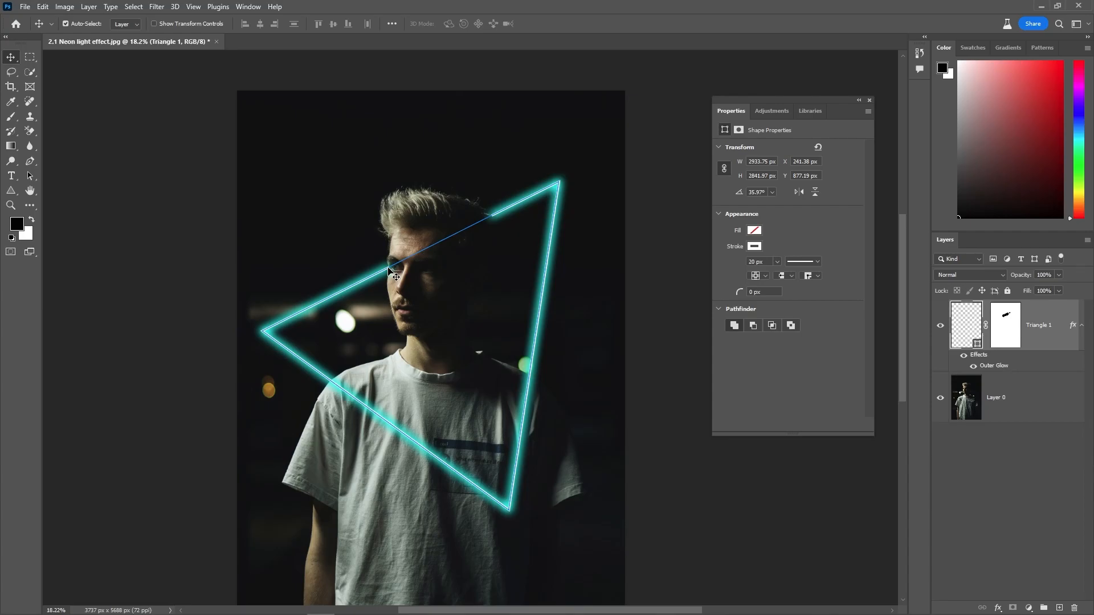
# Paint black on the Triangle 1 layer mask to hide the glow spilling over the man's face beside the eye, and deselect the layer.
pyautogui.scroll(3, 323, 271)
pyautogui.scroll(3, 438, 259)
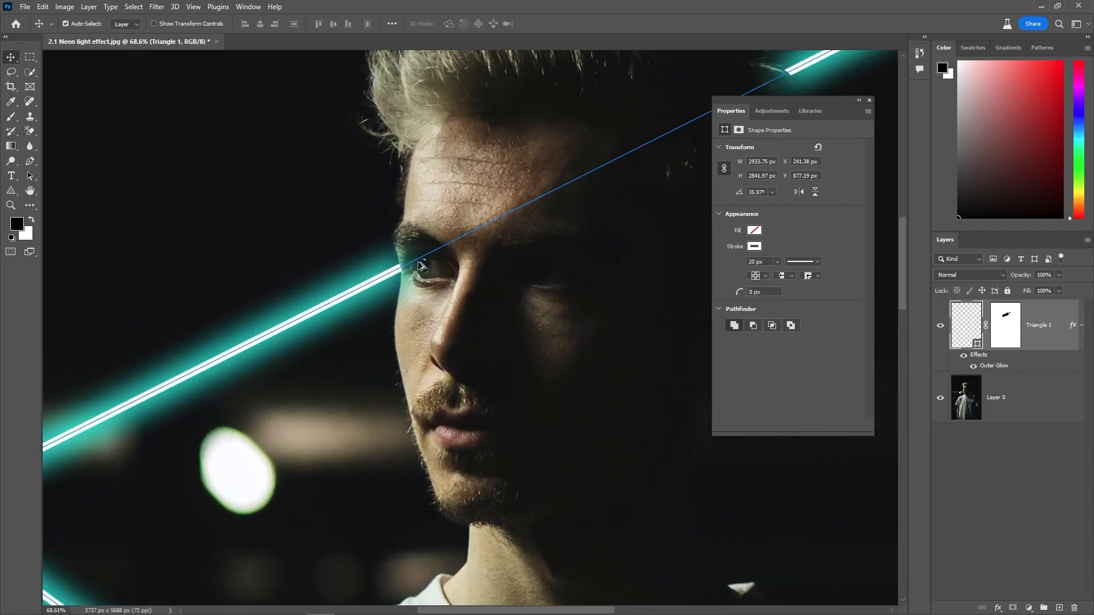
pyautogui.scroll(-4, 433, 272)
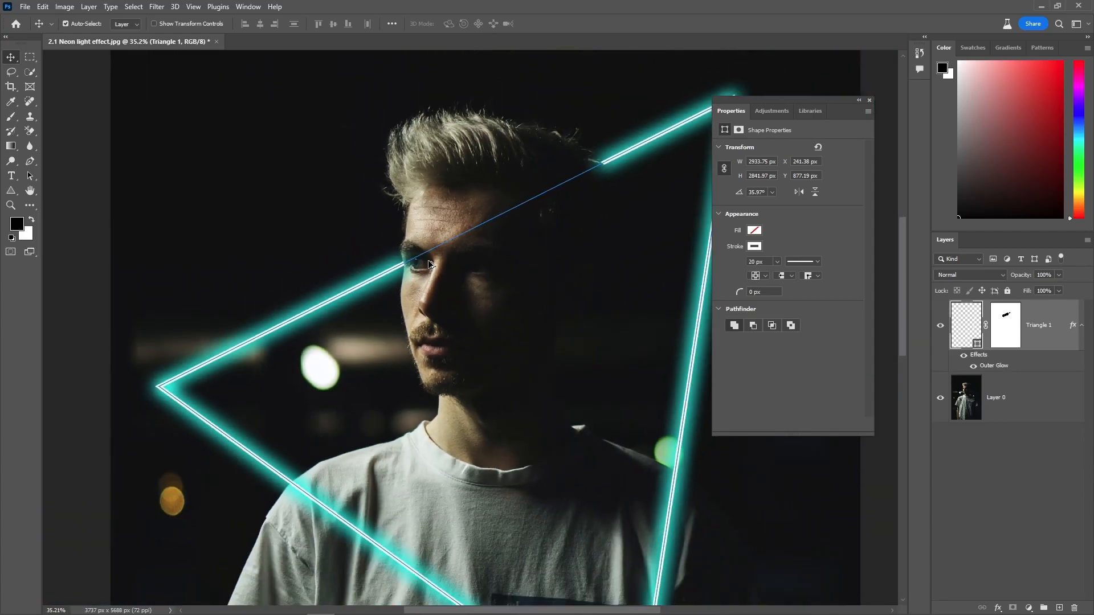
pyautogui.scroll(4, 450, 273)
pyautogui.click(1010, 336)
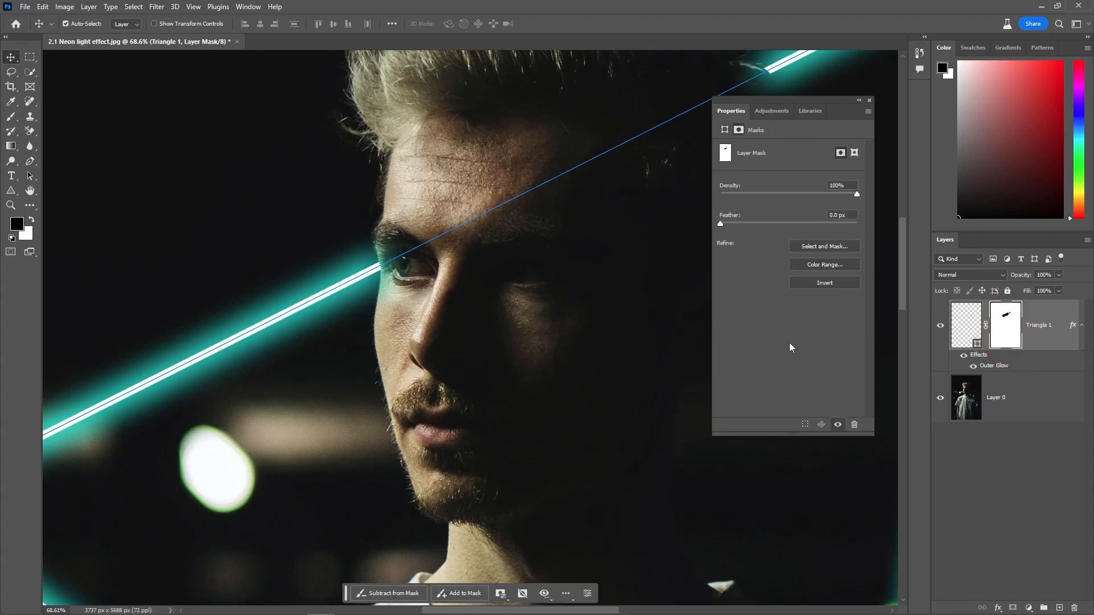
pyautogui.press('b')
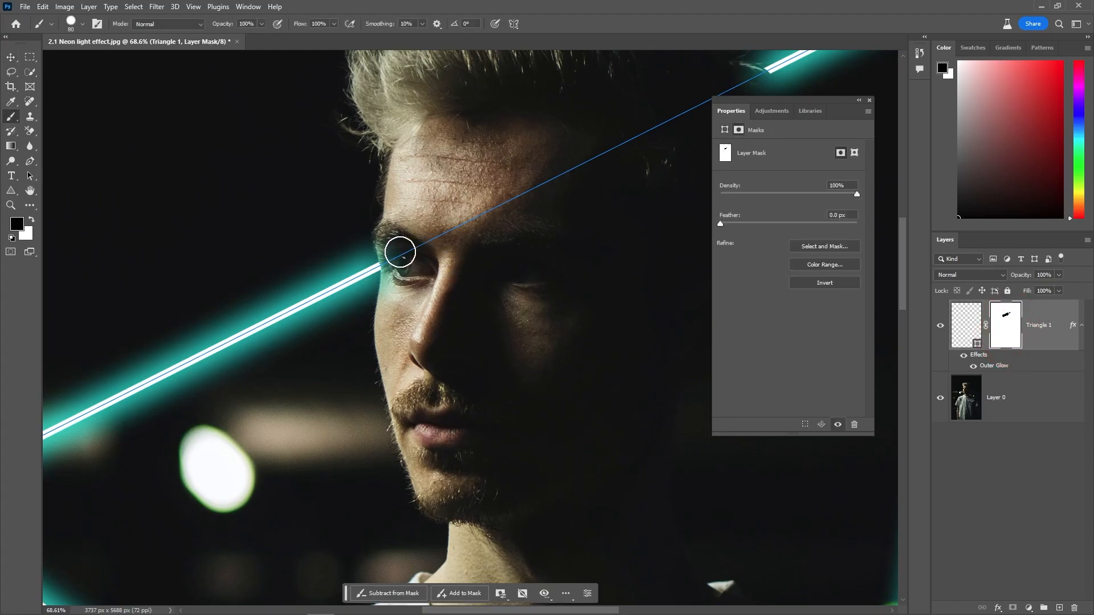
pyautogui.click(393, 254)
pyautogui.scroll(-3, 433, 271)
pyautogui.scroll(-1, 433, 271)
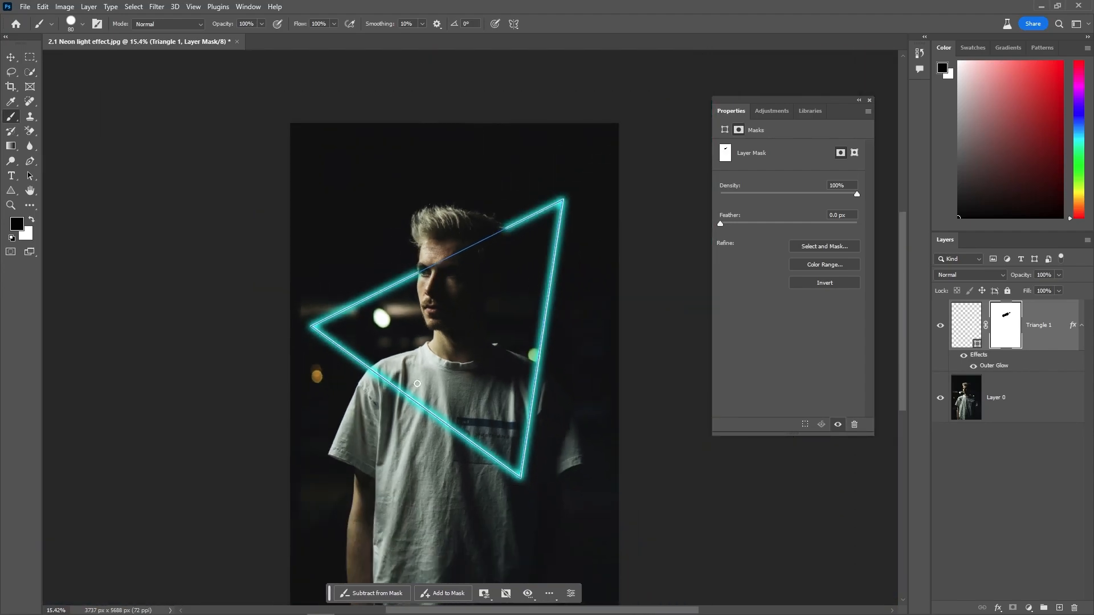
pyautogui.click(9, 61)
pyautogui.click(222, 202)
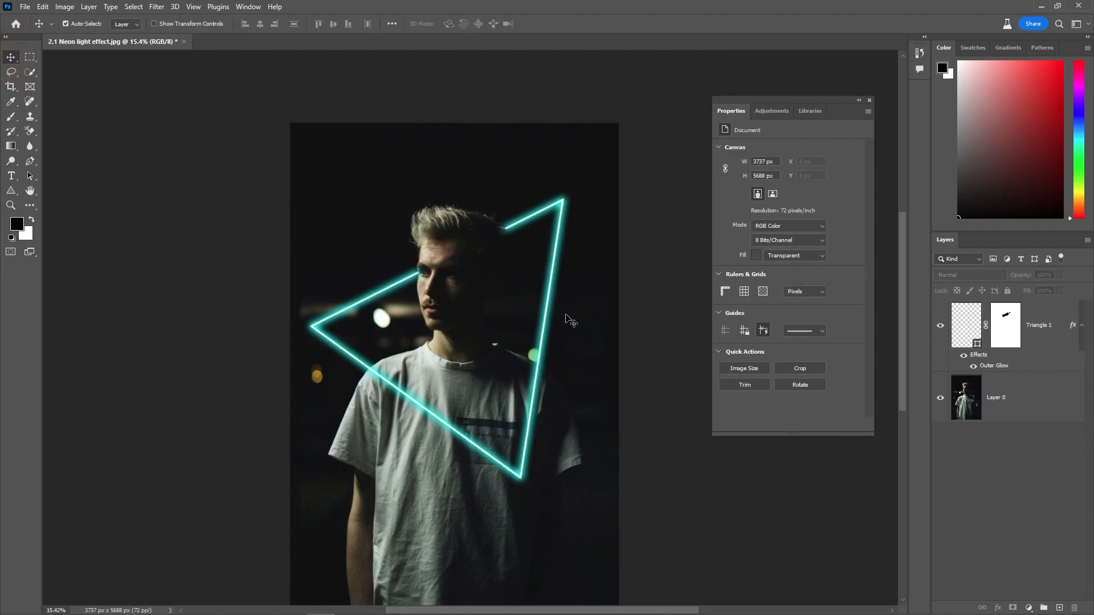
# Add a Hue/Saturation adjustment layer above Triangle 1 and shift its hue to -32.
pyautogui.click(1033, 326)
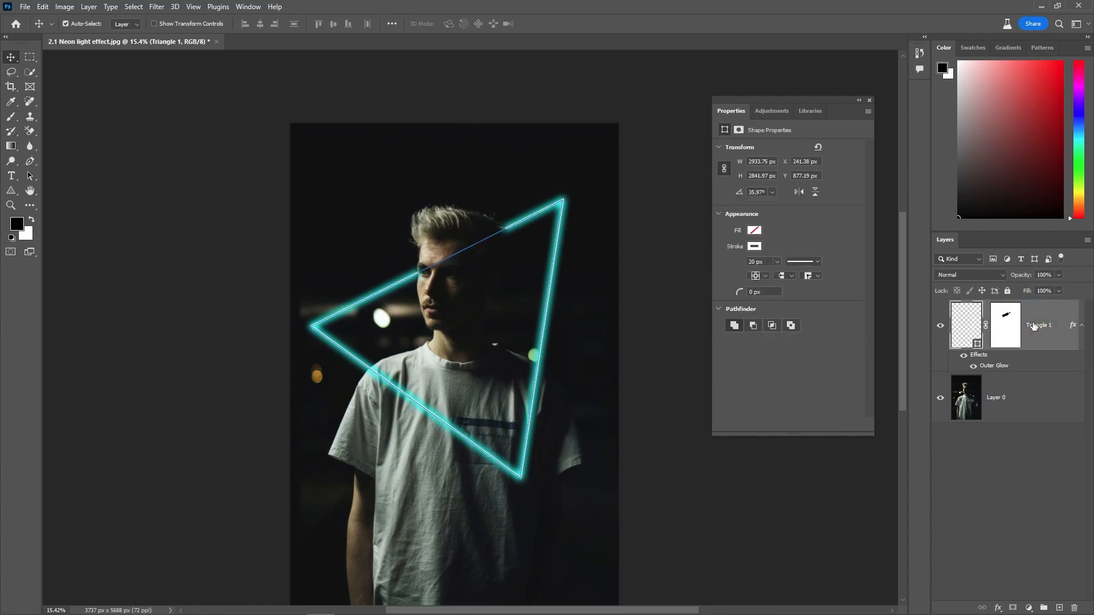
pyautogui.click(247, 7)
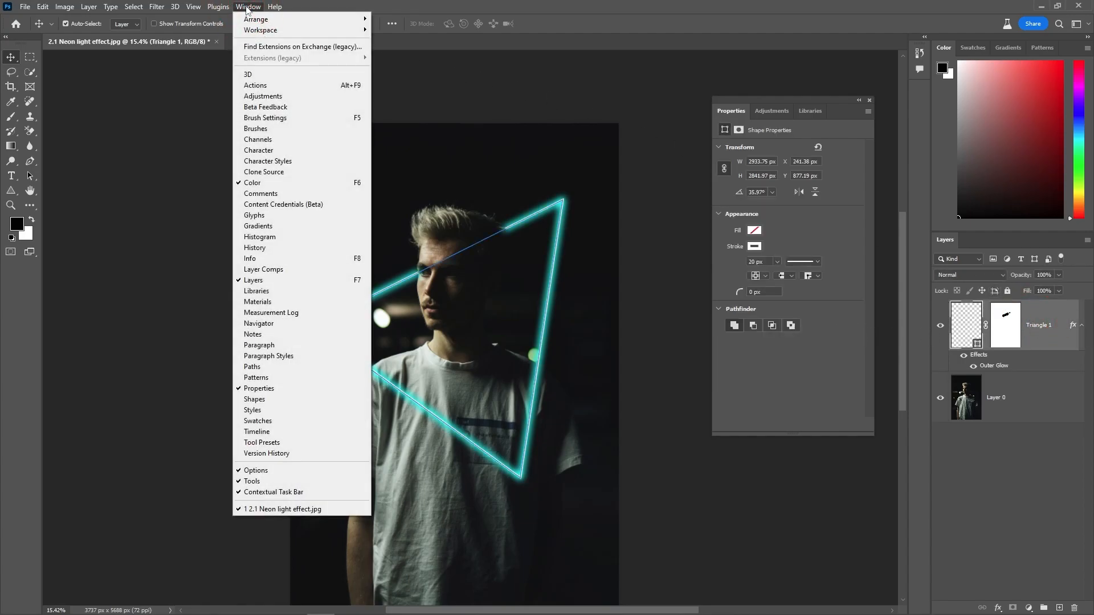
pyautogui.click(263, 96)
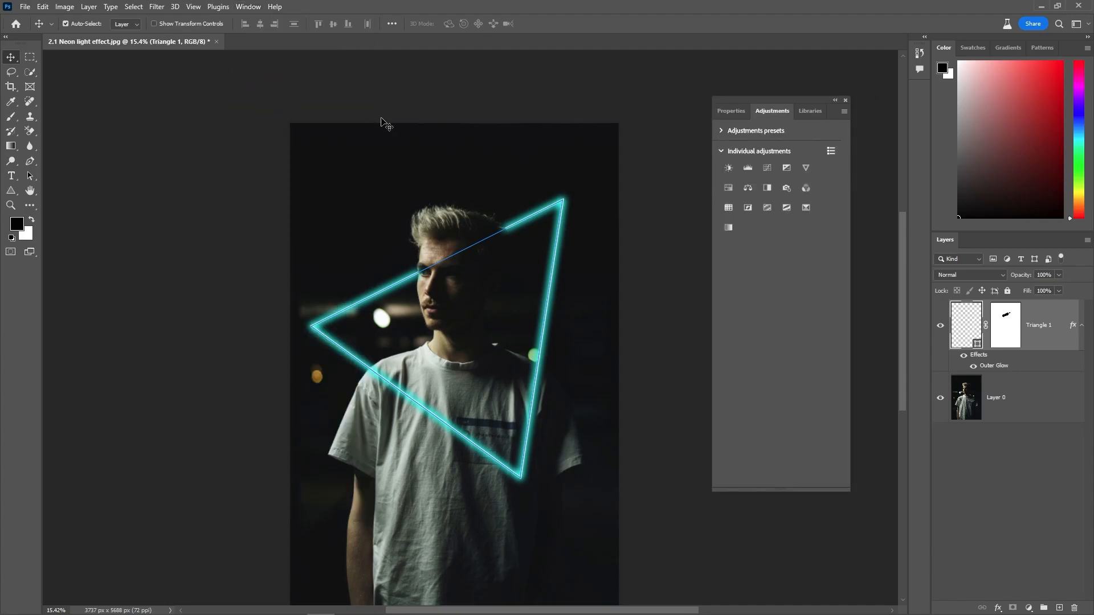
pyautogui.click(728, 188)
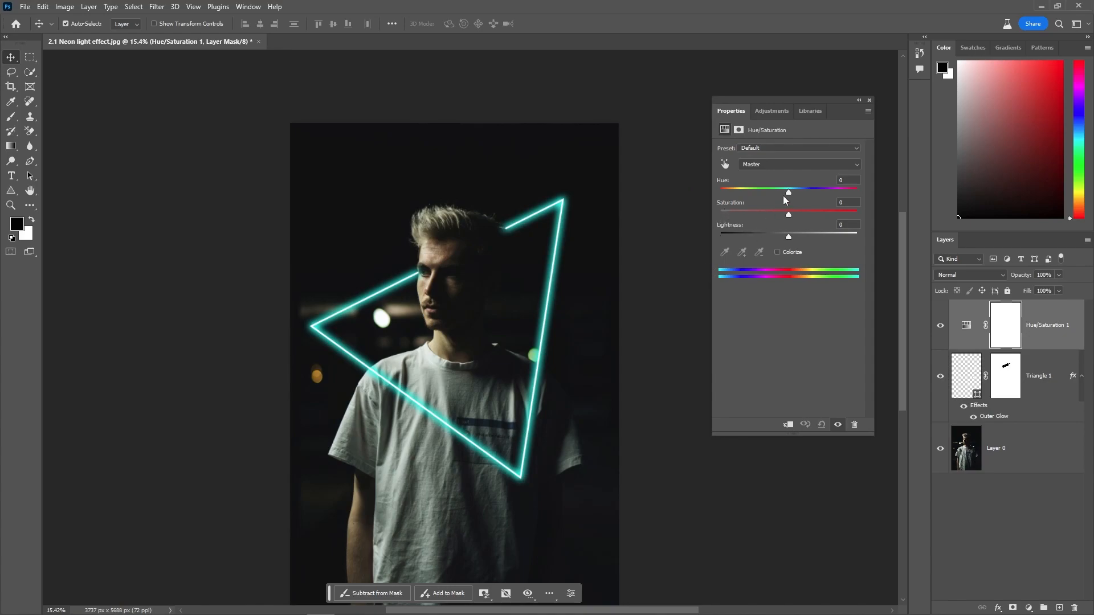
pyautogui.moveTo(791, 190); pyautogui.dragTo(766, 194)
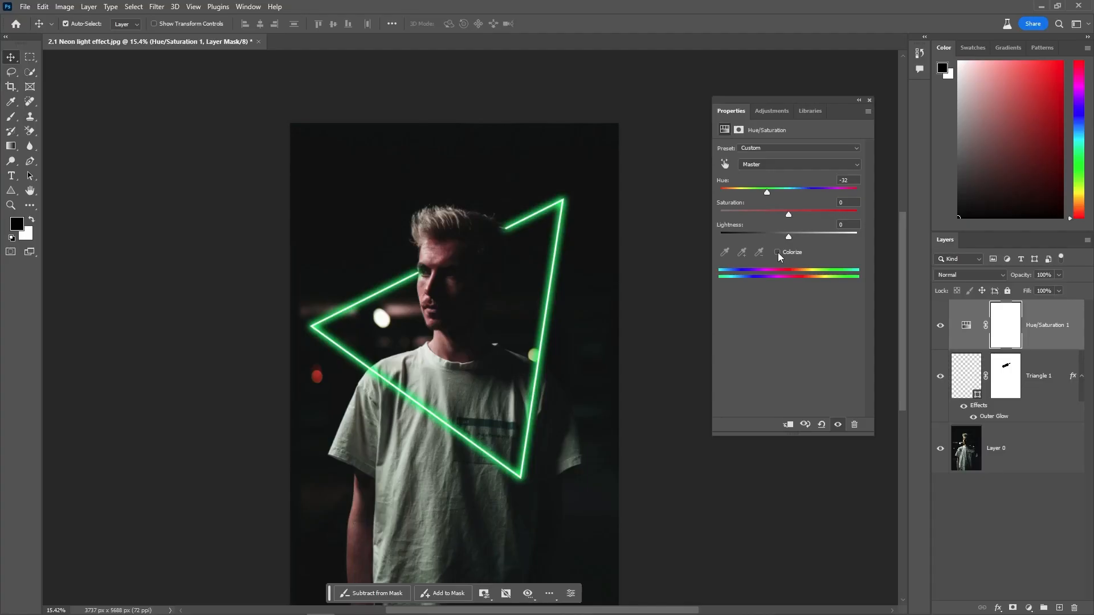
# Enable Colorize, try hue 108 with saturation 100 and hue 209 with saturation 51, and set the hue to 98 and saturation to 38.
pyautogui.click(778, 251)
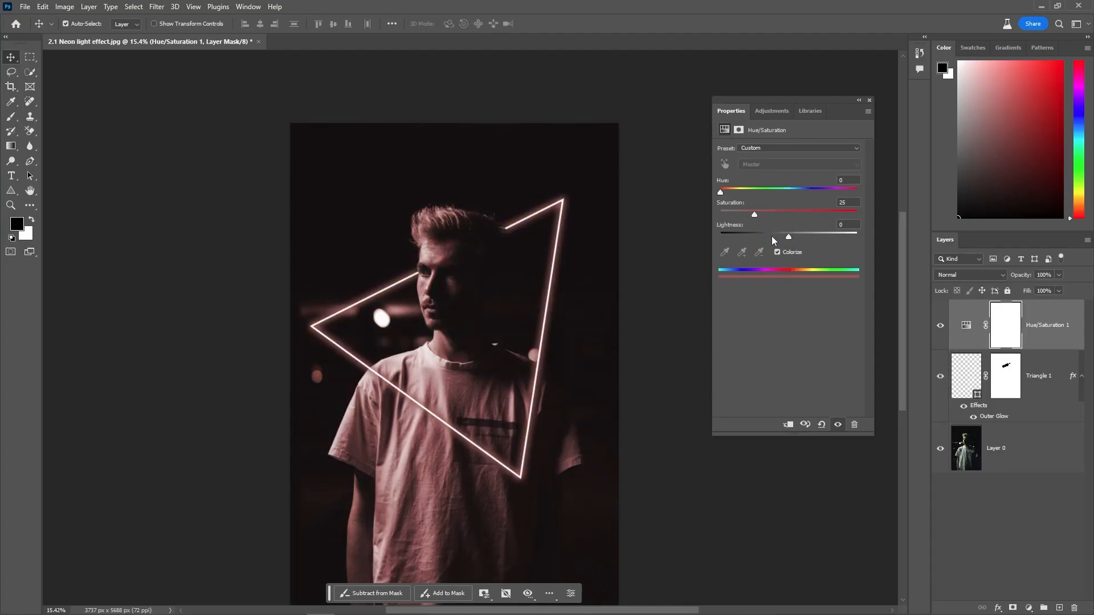
pyautogui.moveTo(721, 192); pyautogui.dragTo(860, 215)
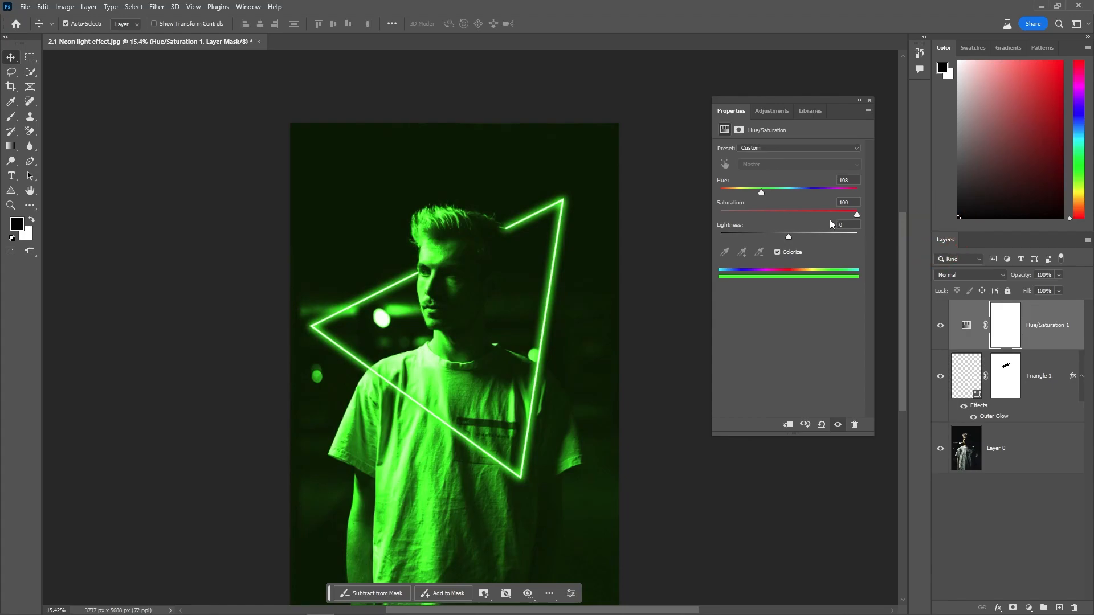
pyautogui.moveTo(767, 193); pyautogui.dragTo(804, 214)
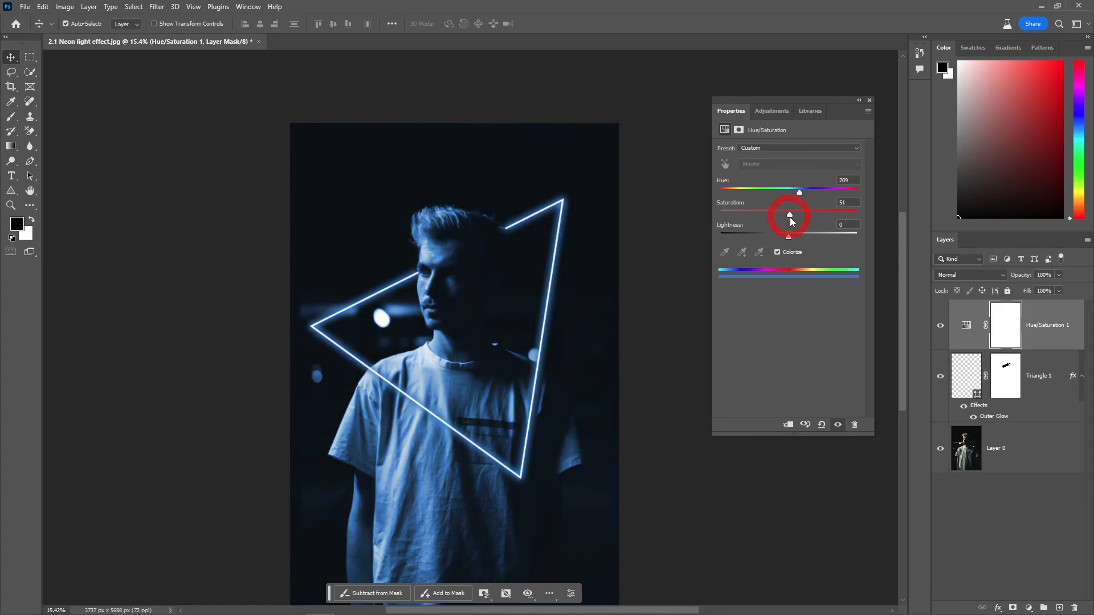
pyautogui.moveTo(774, 217); pyautogui.dragTo(757, 193)
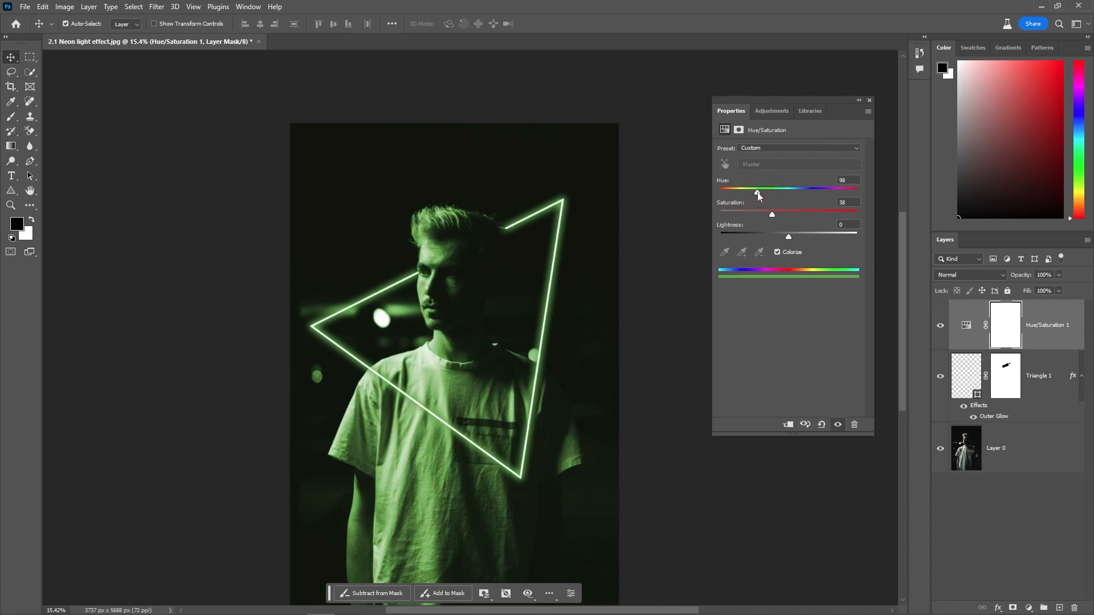